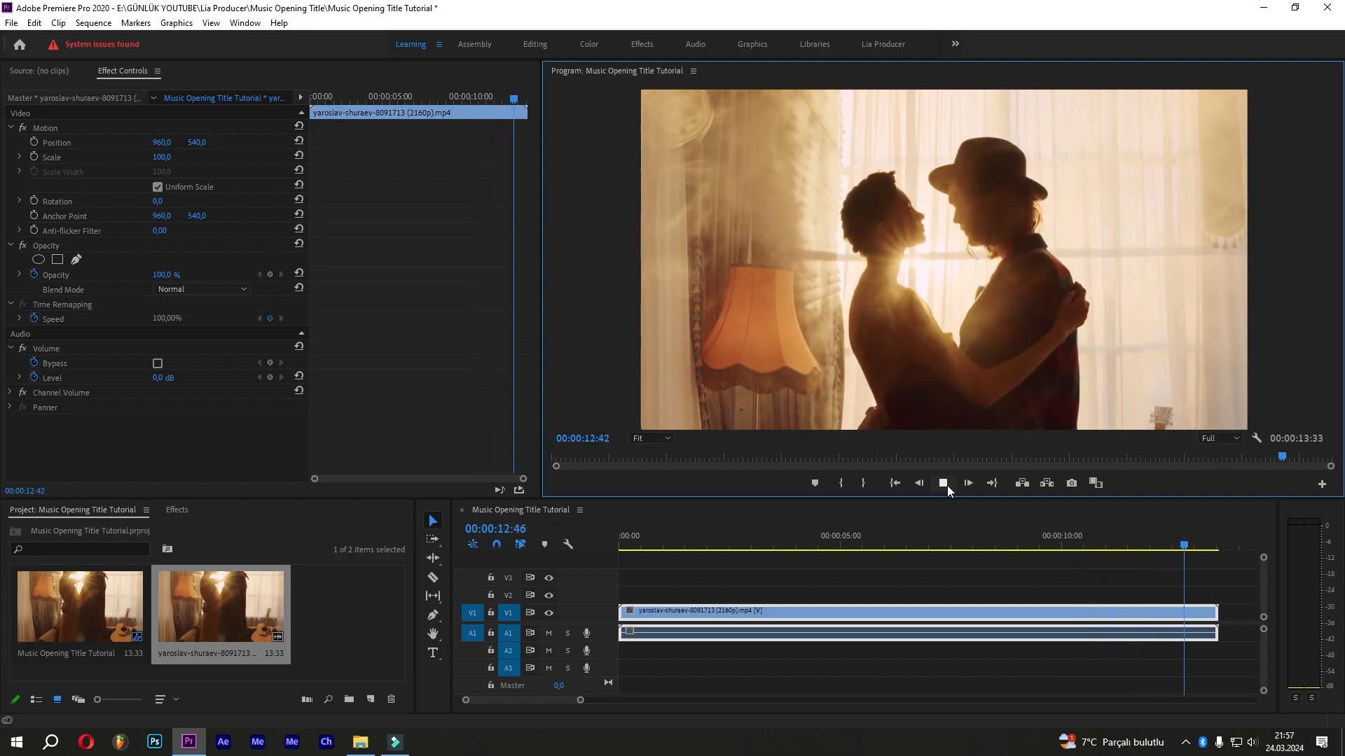
Disable opacity keyframing on the couple video clip and set its opacity to 60%.
{"action": "left_click_drag", "start_coordinate": [1222, 551], "coordinate": [806, 553]}
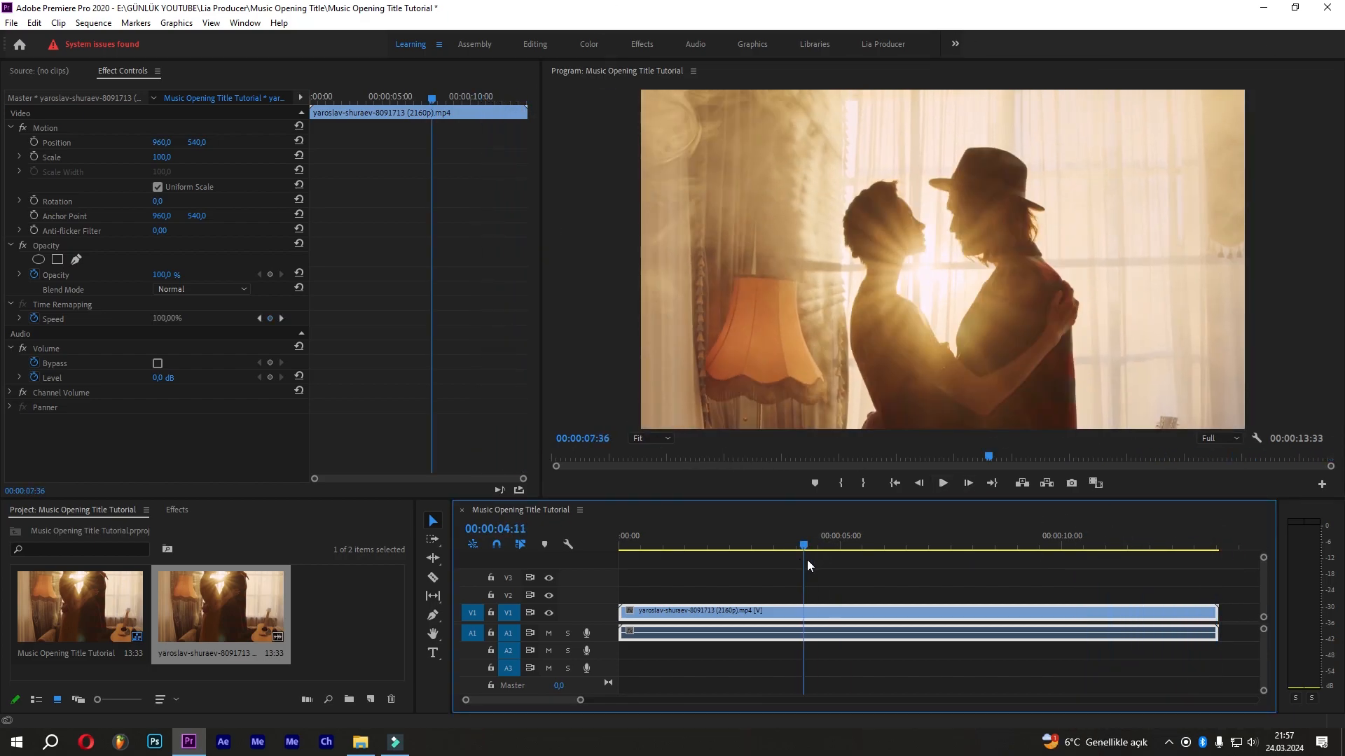
{"action": "left_click", "coordinate": [33, 274]}
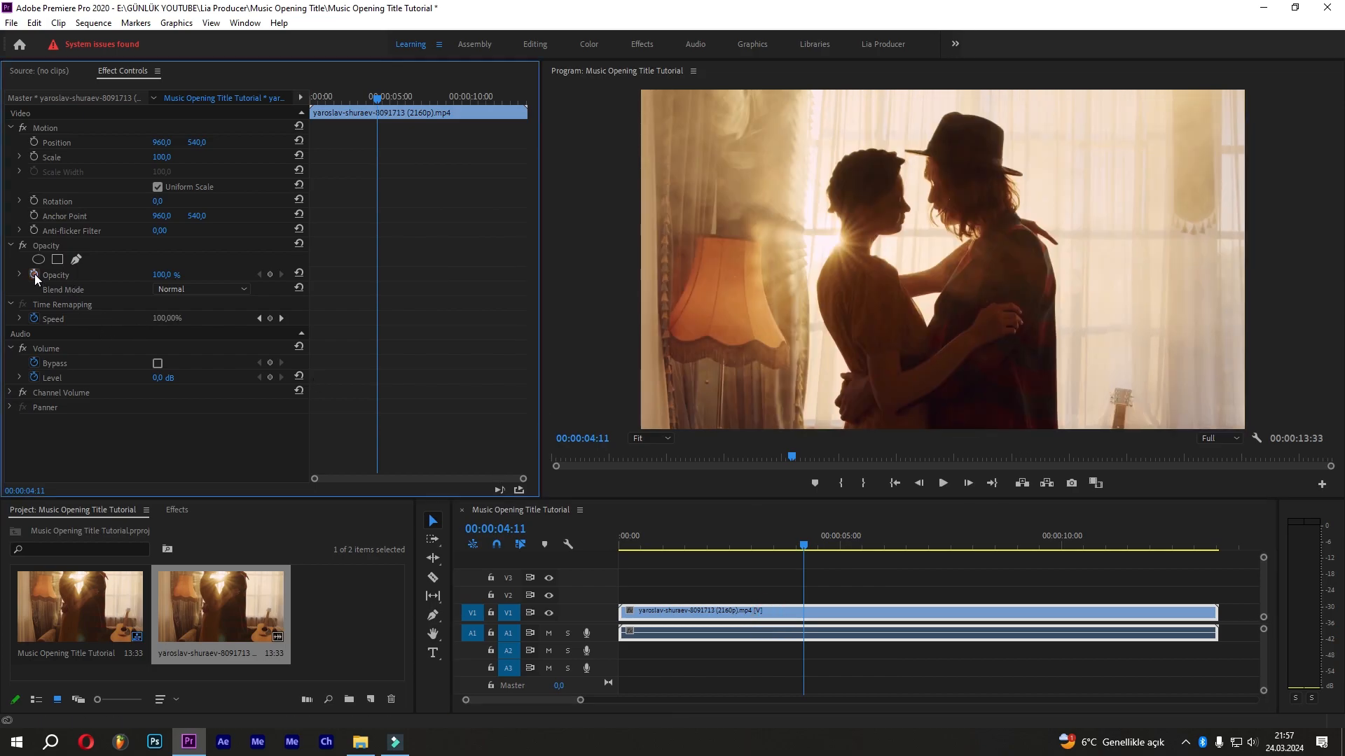
{"action": "left_click", "coordinate": [171, 276]}
{"action": "type", "text": "60"}
{"action": "key", "text": "Return"}
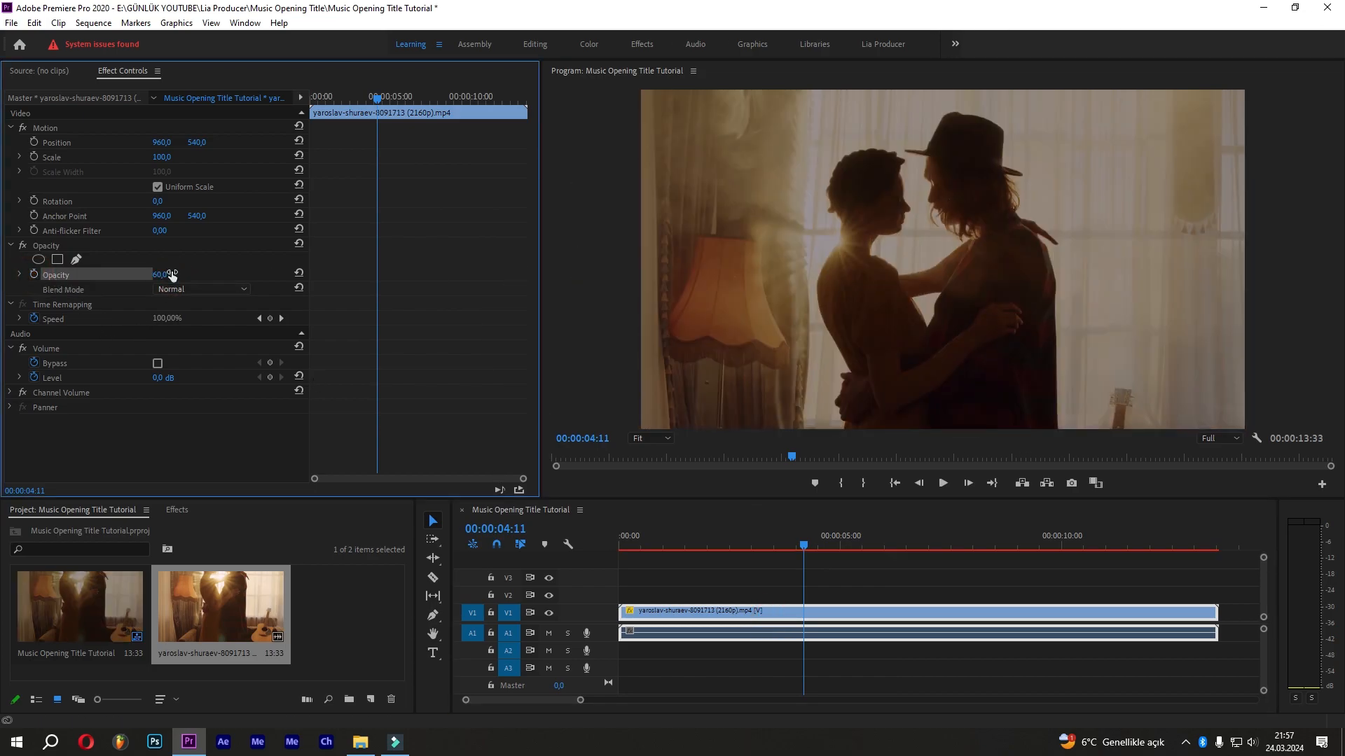
Add the title text "RIHANNA X ft. JAY-Z" at 00:00:01:45 and extend its clip to about 11.5 seconds on the timeline.
{"action": "left_click_drag", "start_coordinate": [804, 545], "coordinate": [695, 546]}
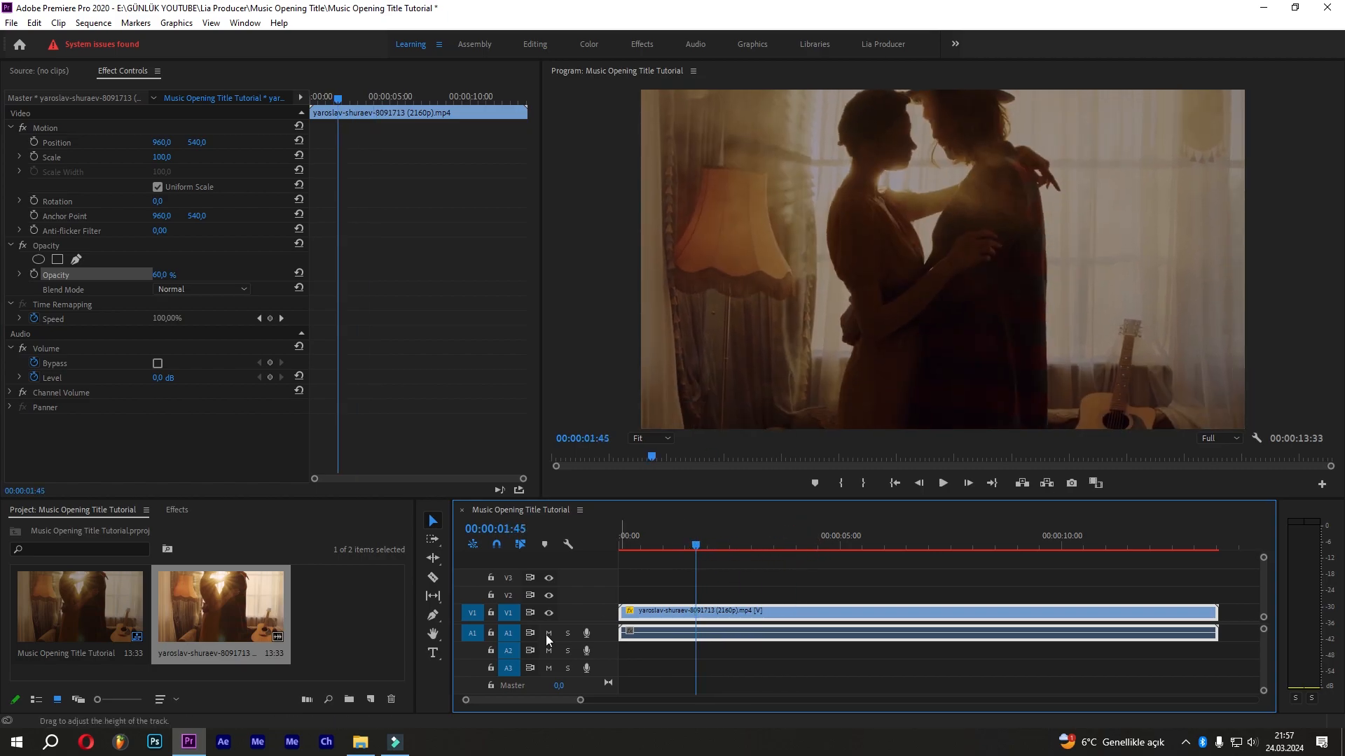
{"action": "left_click", "coordinate": [433, 653]}
{"action": "left_click", "coordinate": [883, 225]}
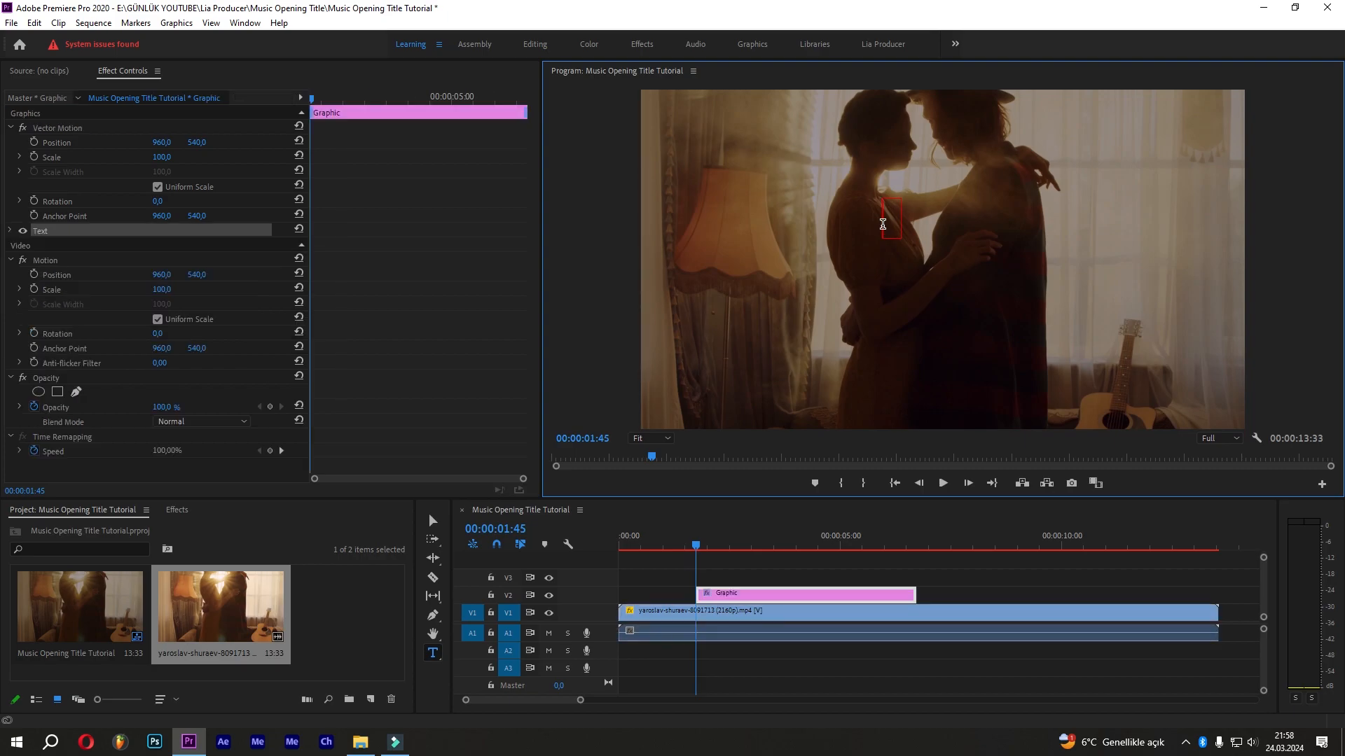
{"action": "type", "text": "RIHANNA  X  ft. JAY-Z"}
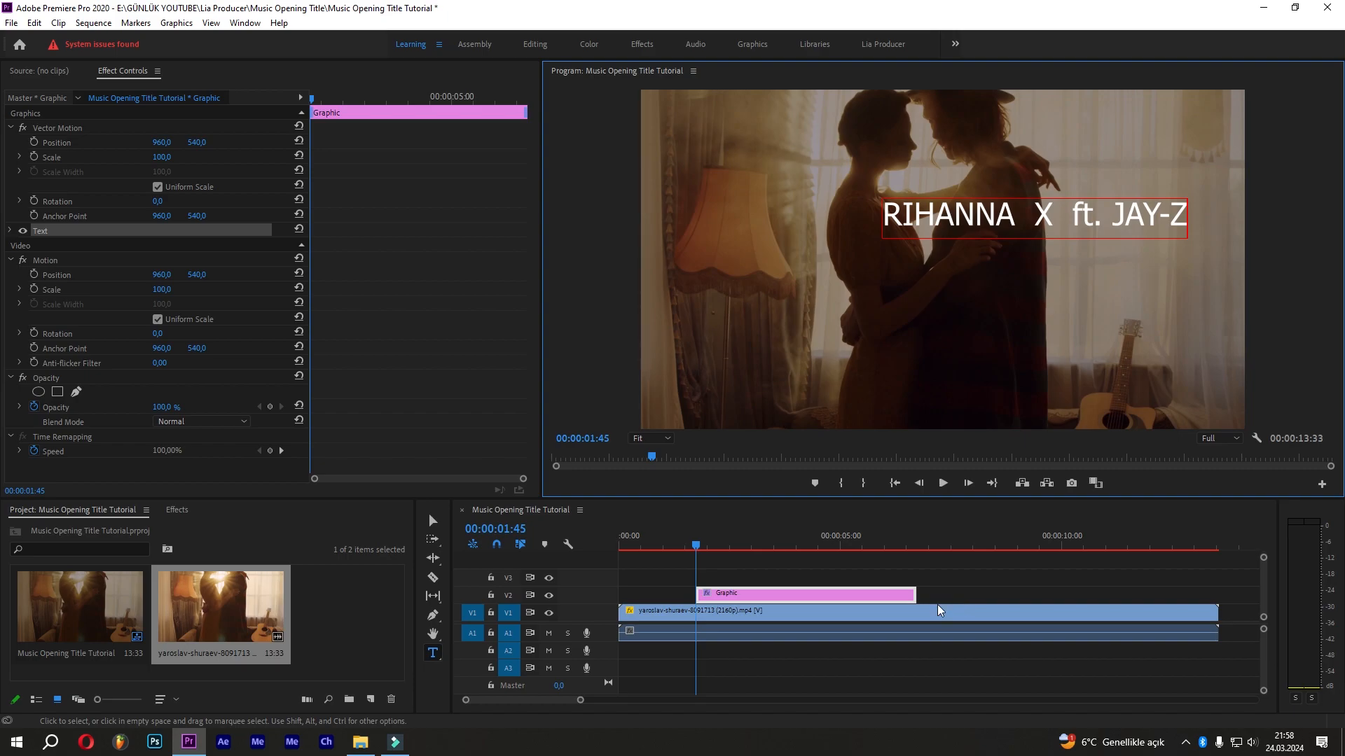
{"action": "left_click_drag", "start_coordinate": [915, 595], "coordinate": [1128, 593]}
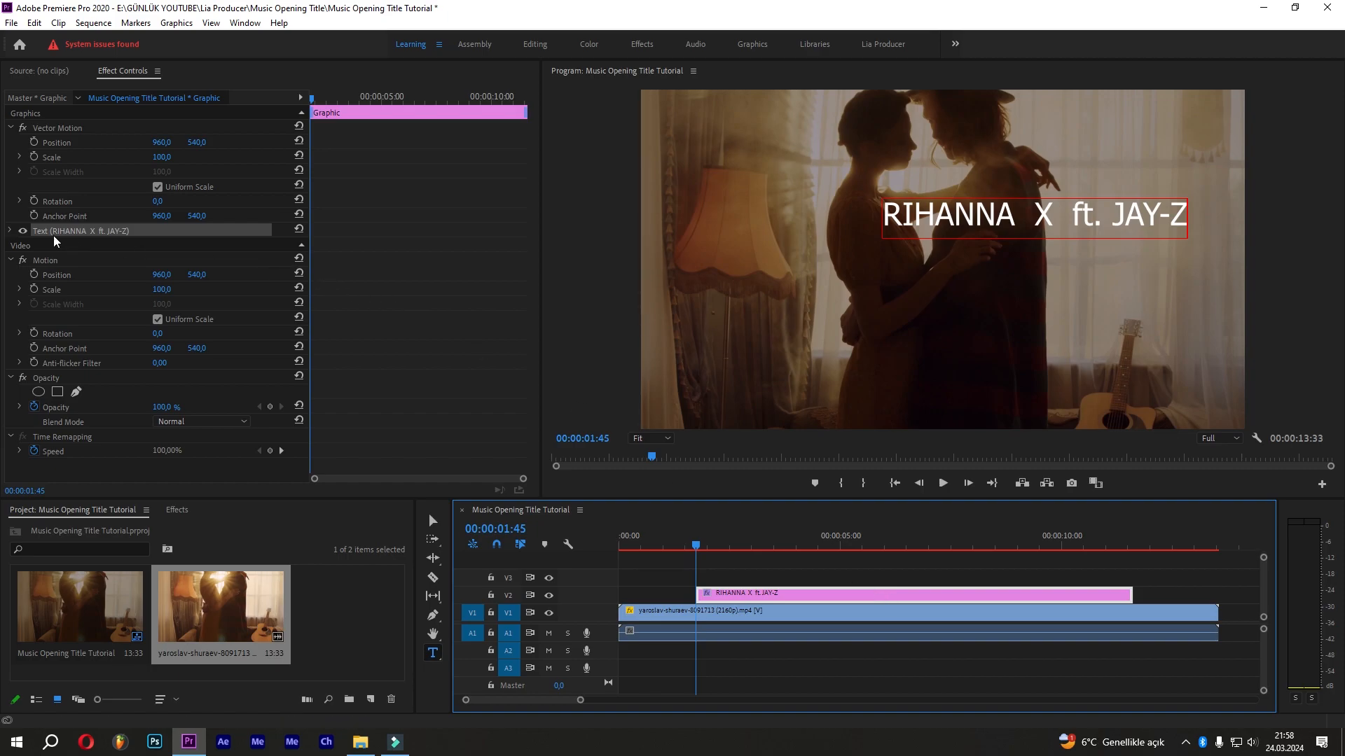
Format the whole artist title as Tahoma Bold with size 96, tracking 86 and faux bold.
{"action": "left_click", "coordinate": [9, 231]}
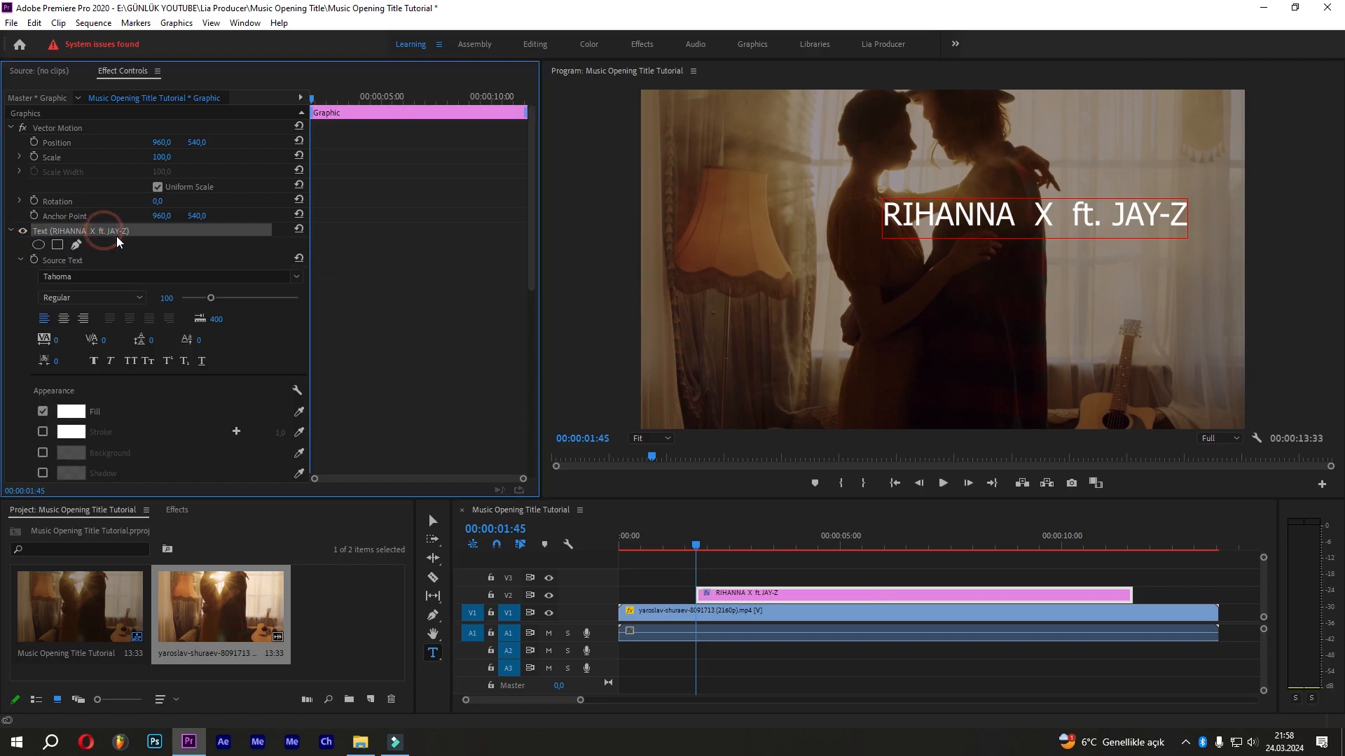
{"action": "triple_click", "coordinate": [948, 220]}
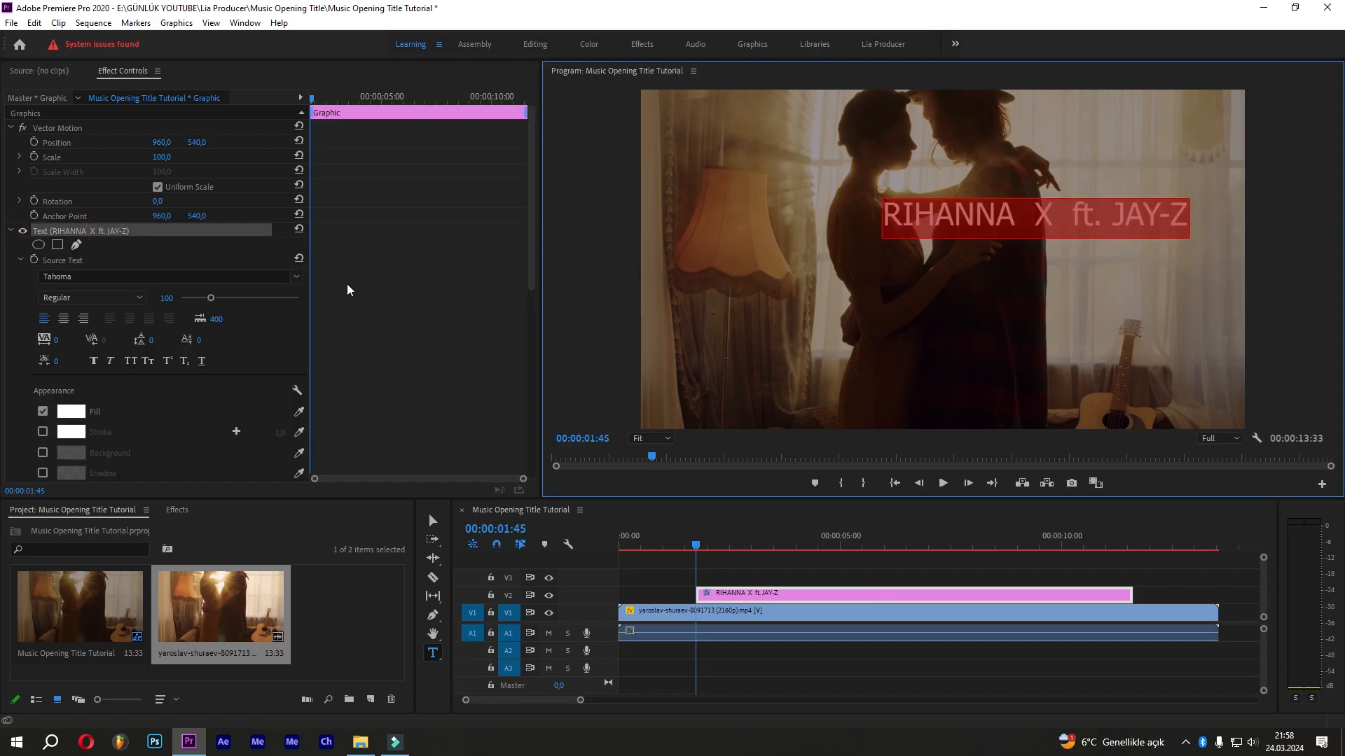
{"action": "left_click", "coordinate": [124, 297]}
{"action": "left_click", "coordinate": [82, 321]}
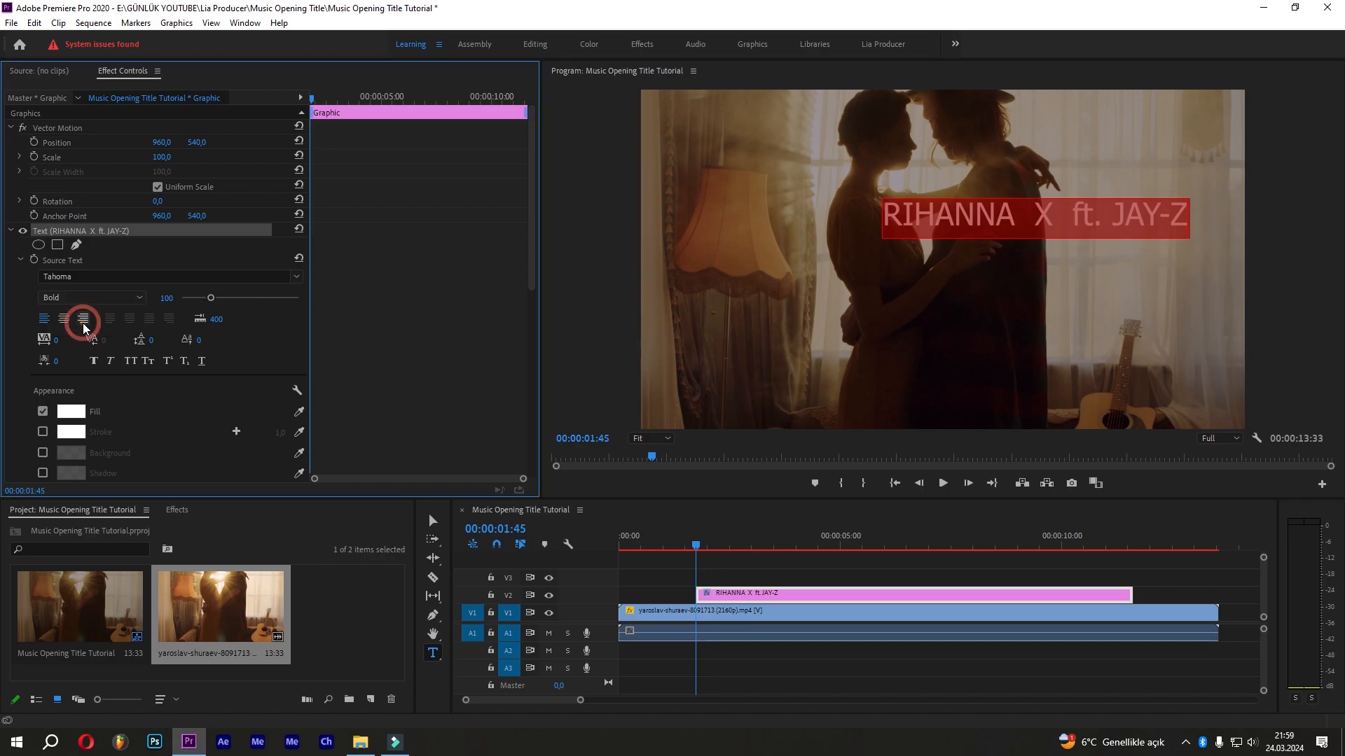
{"action": "left_click_drag", "start_coordinate": [166, 298], "coordinate": [164, 298]}
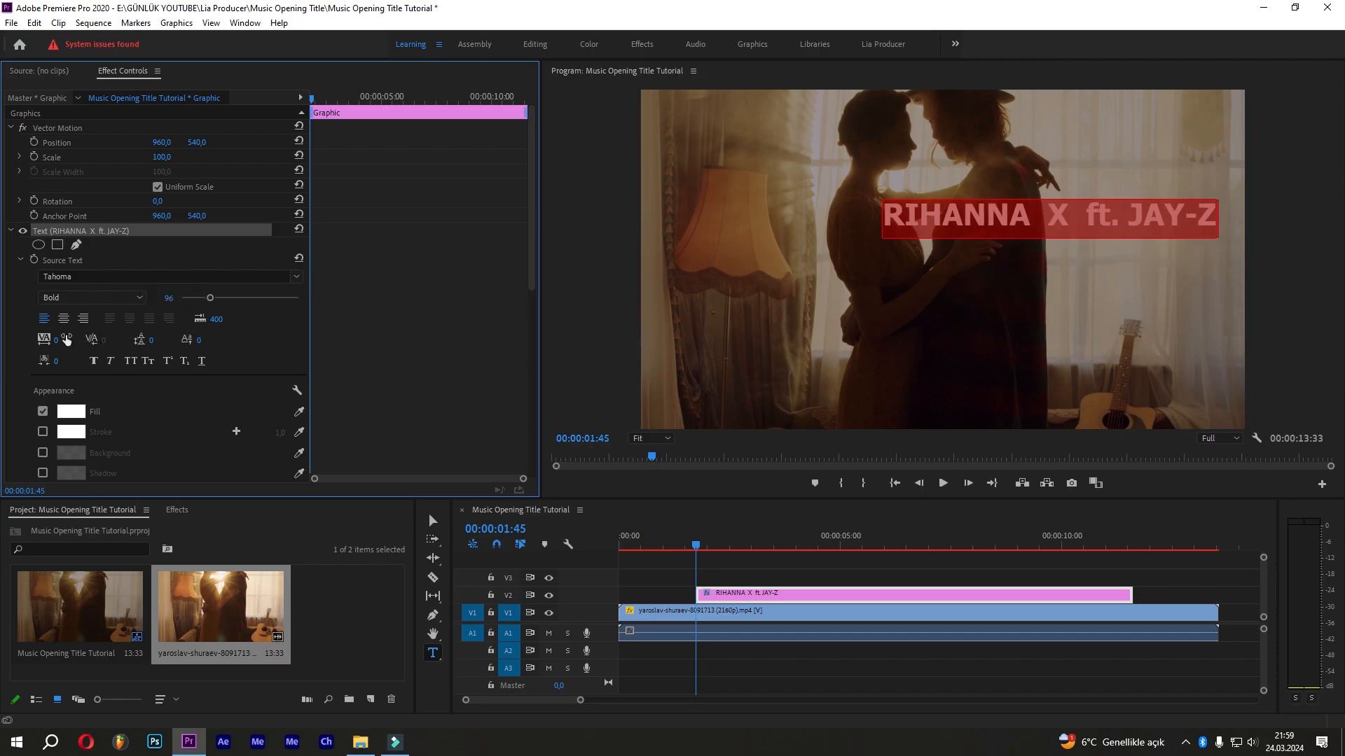
{"action": "key", "text": "Return"}
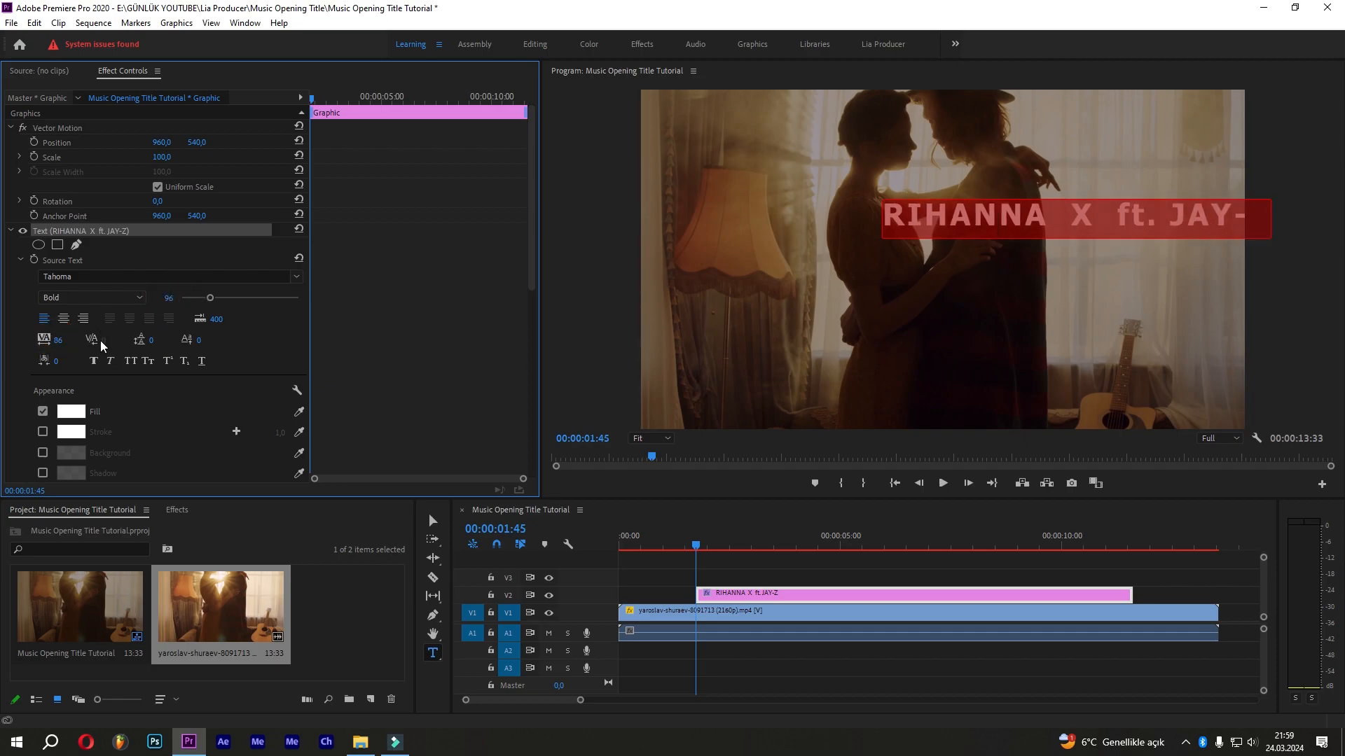
{"action": "left_click", "coordinate": [94, 361]}
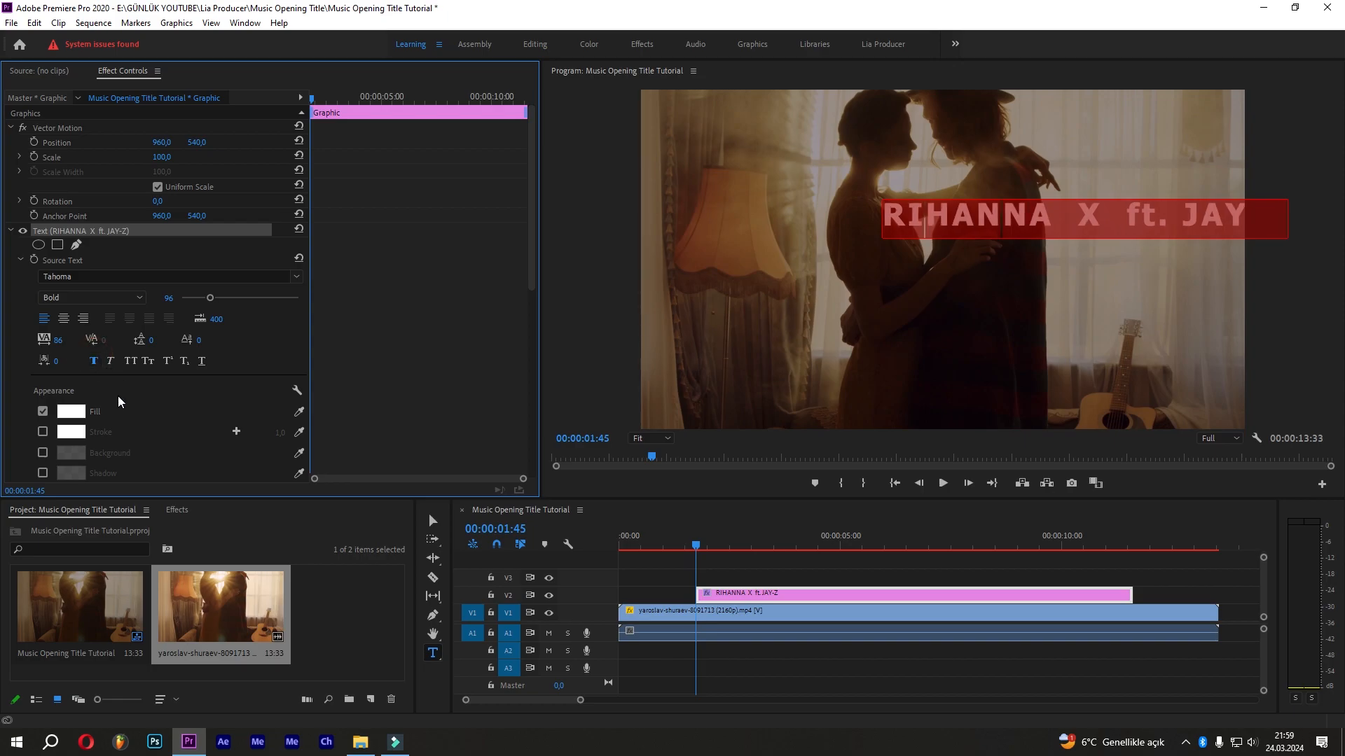
Give the artist title a black stroke with a width of 2.
{"action": "left_click", "coordinate": [43, 432]}
{"action": "left_click", "coordinate": [72, 432]}
{"action": "left_click", "coordinate": [805, 273]}
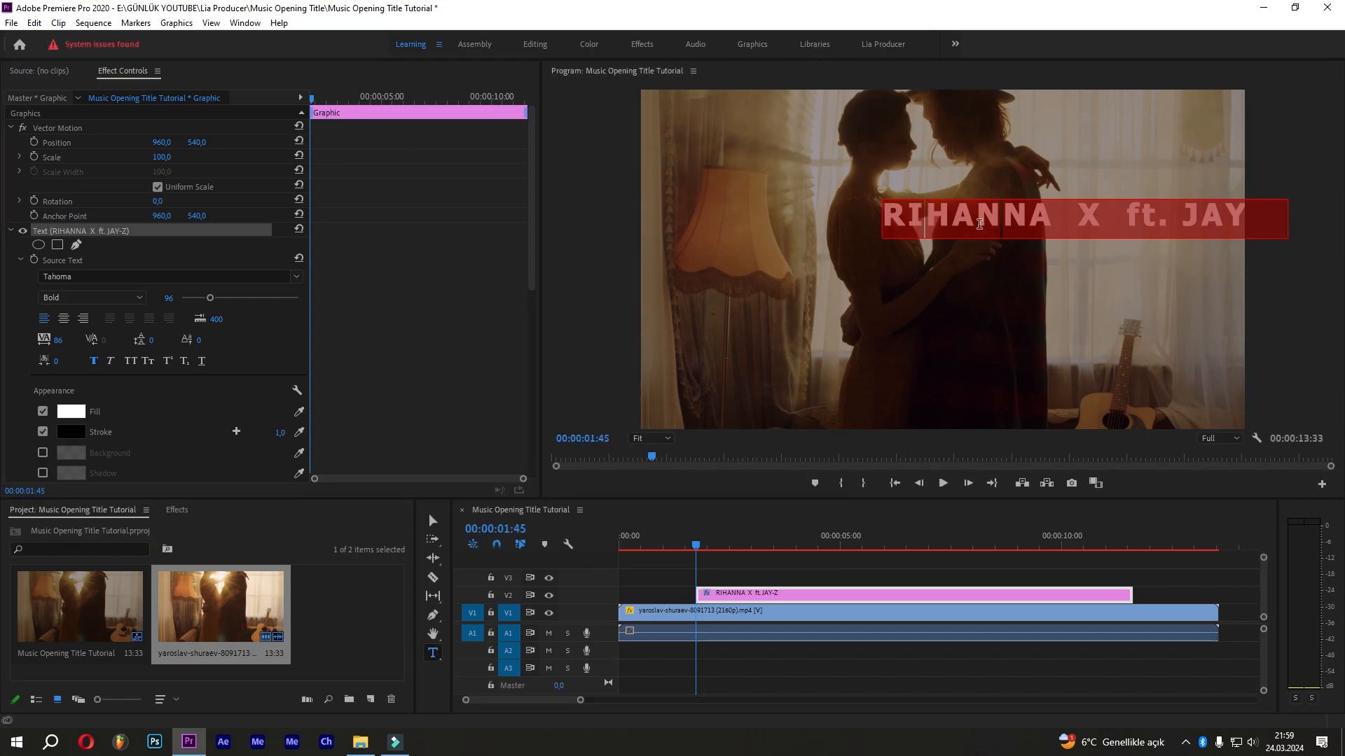
{"action": "left_click", "coordinate": [281, 433]}
{"action": "type", "text": "2"}
{"action": "key", "text": "Return"}
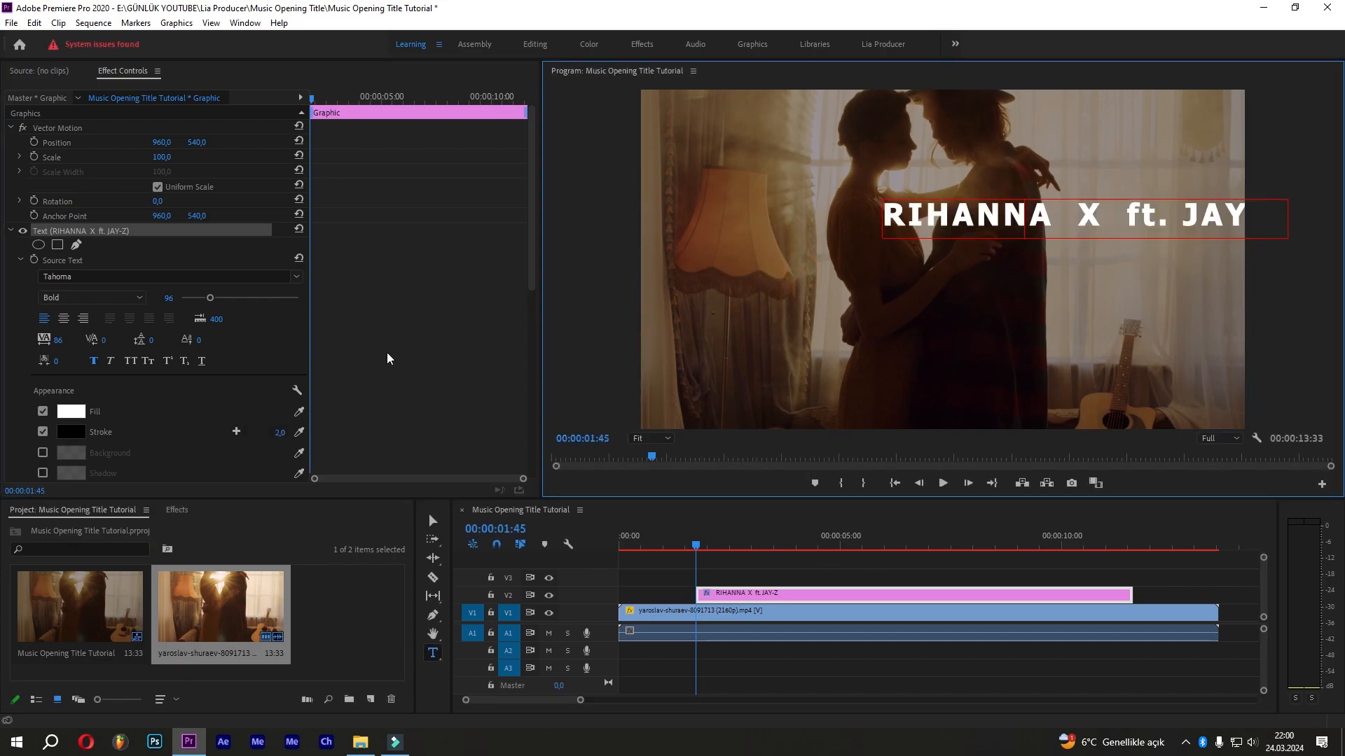
Center the artist title horizontally in the upper part of the frame at position 960, 331.
{"action": "scroll", "coordinate": [384, 343], "scroll_direction": "down", "scroll_amount": 5}
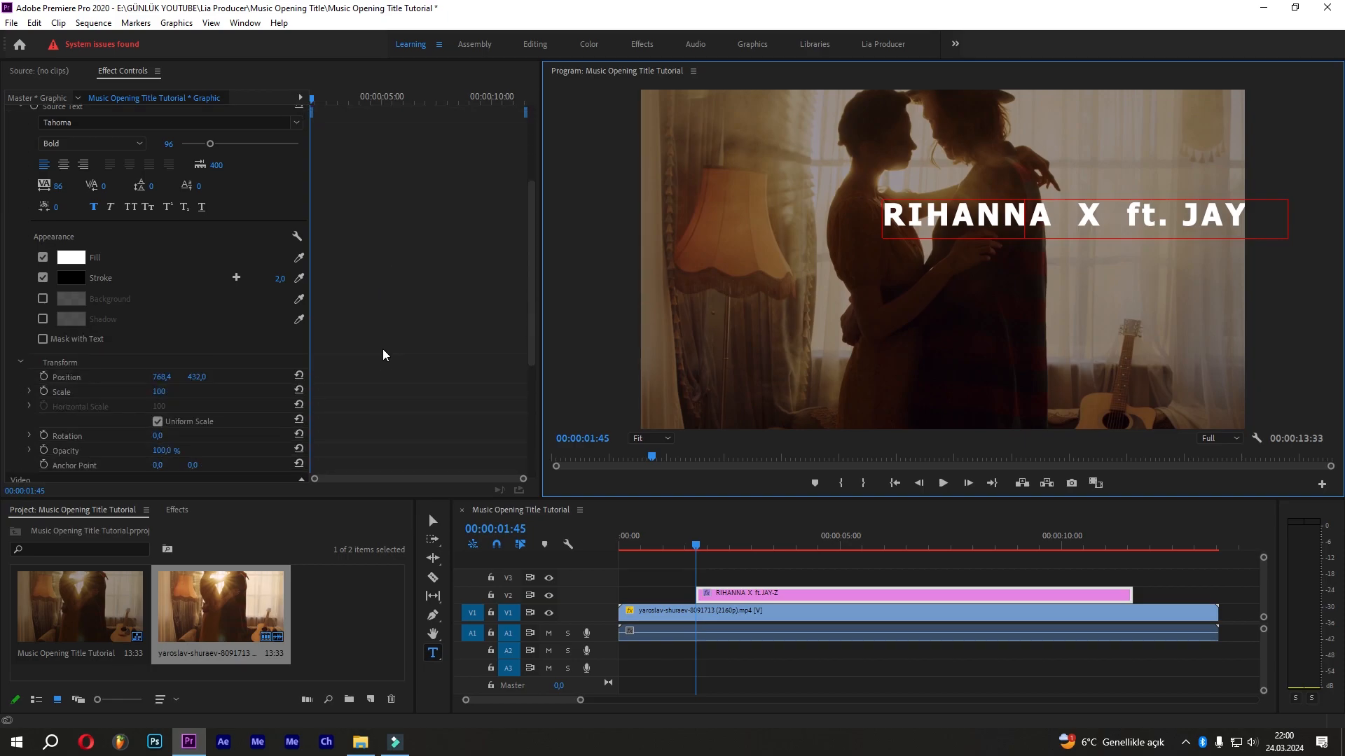
{"action": "left_click", "coordinate": [435, 520]}
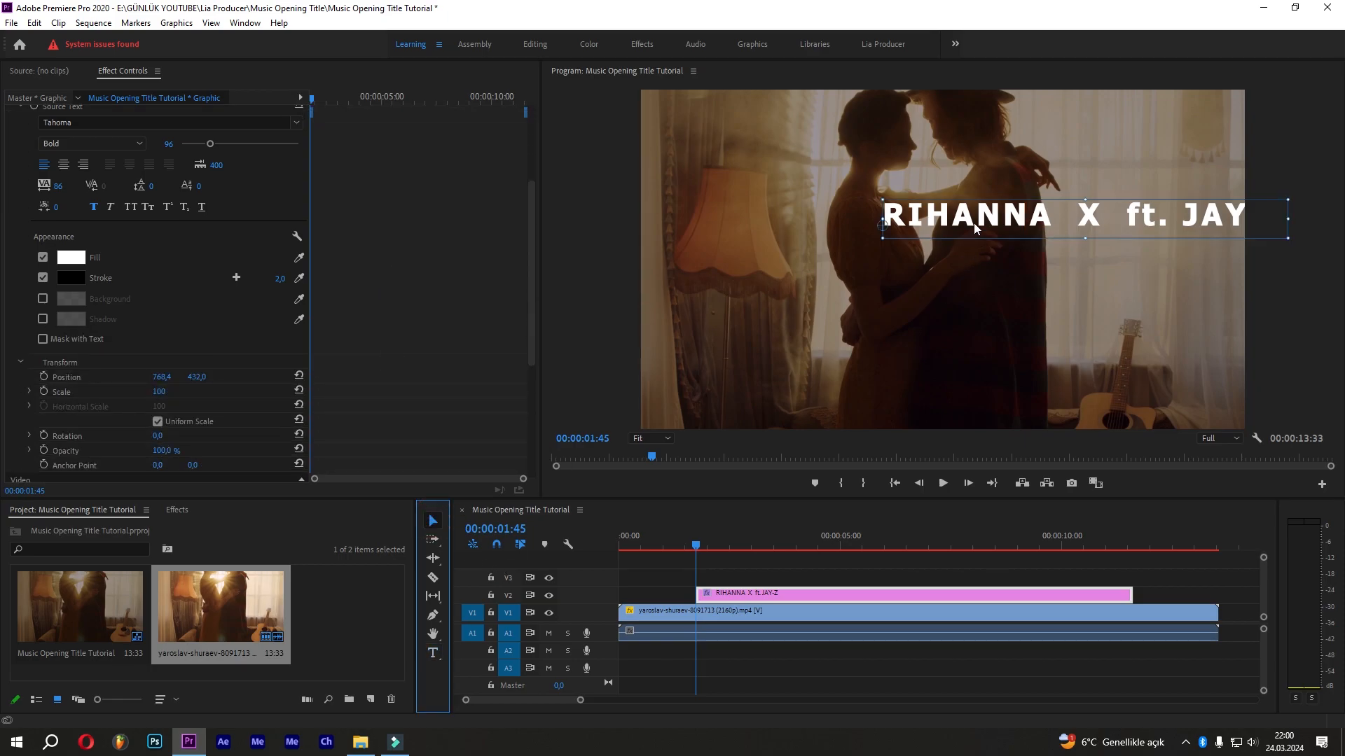
{"action": "left_click_drag", "start_coordinate": [898, 225], "coordinate": [935, 262]}
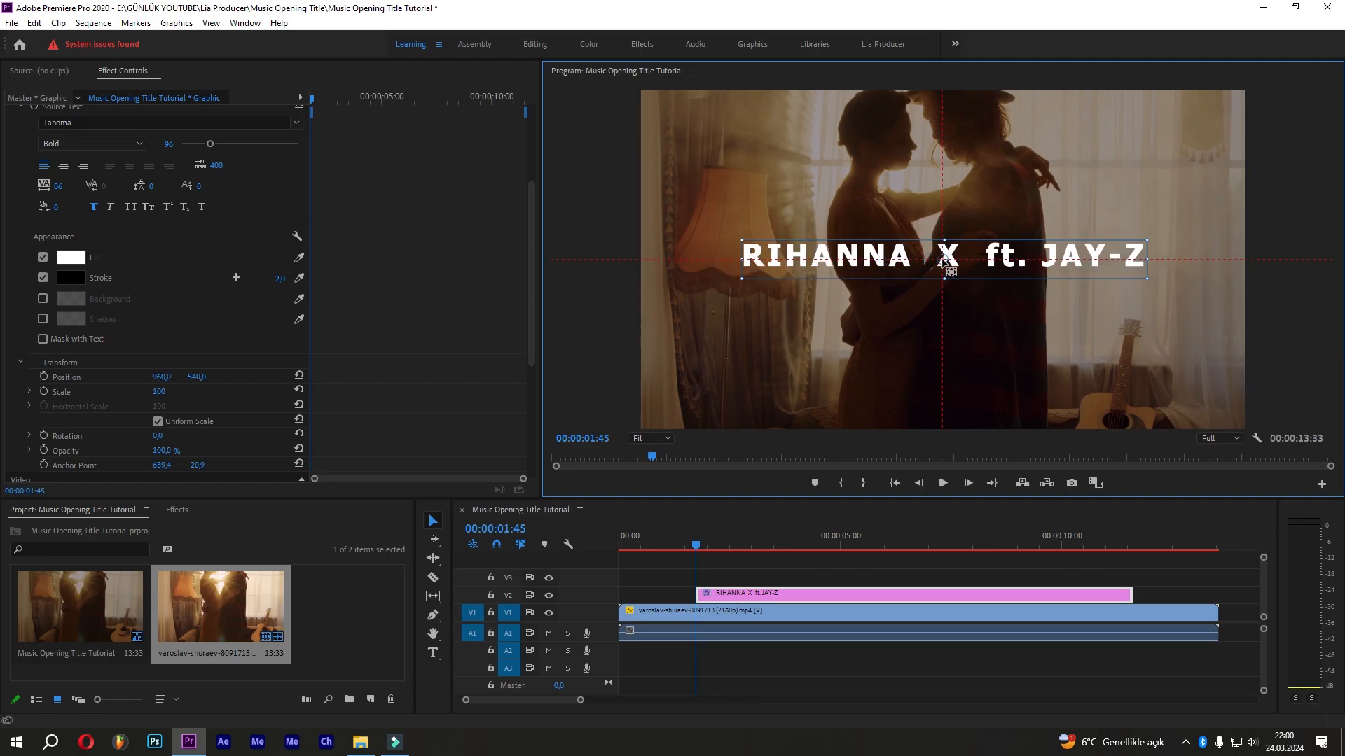
{"action": "left_click", "coordinate": [299, 376]}
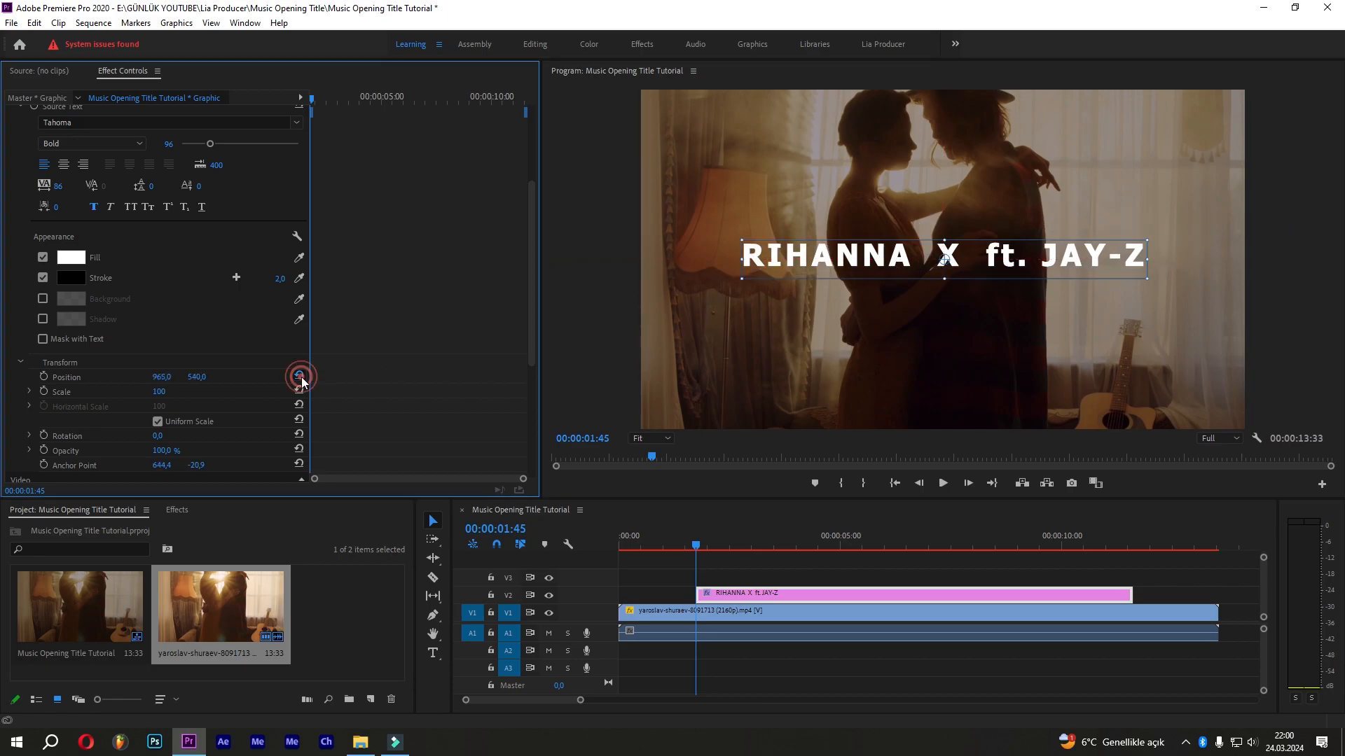
{"action": "left_click_drag", "start_coordinate": [197, 377], "coordinate": [63, 377]}
{"action": "left_click", "coordinate": [202, 376]}
{"action": "key", "text": "Down"}
{"action": "left_click", "coordinate": [249, 352]}
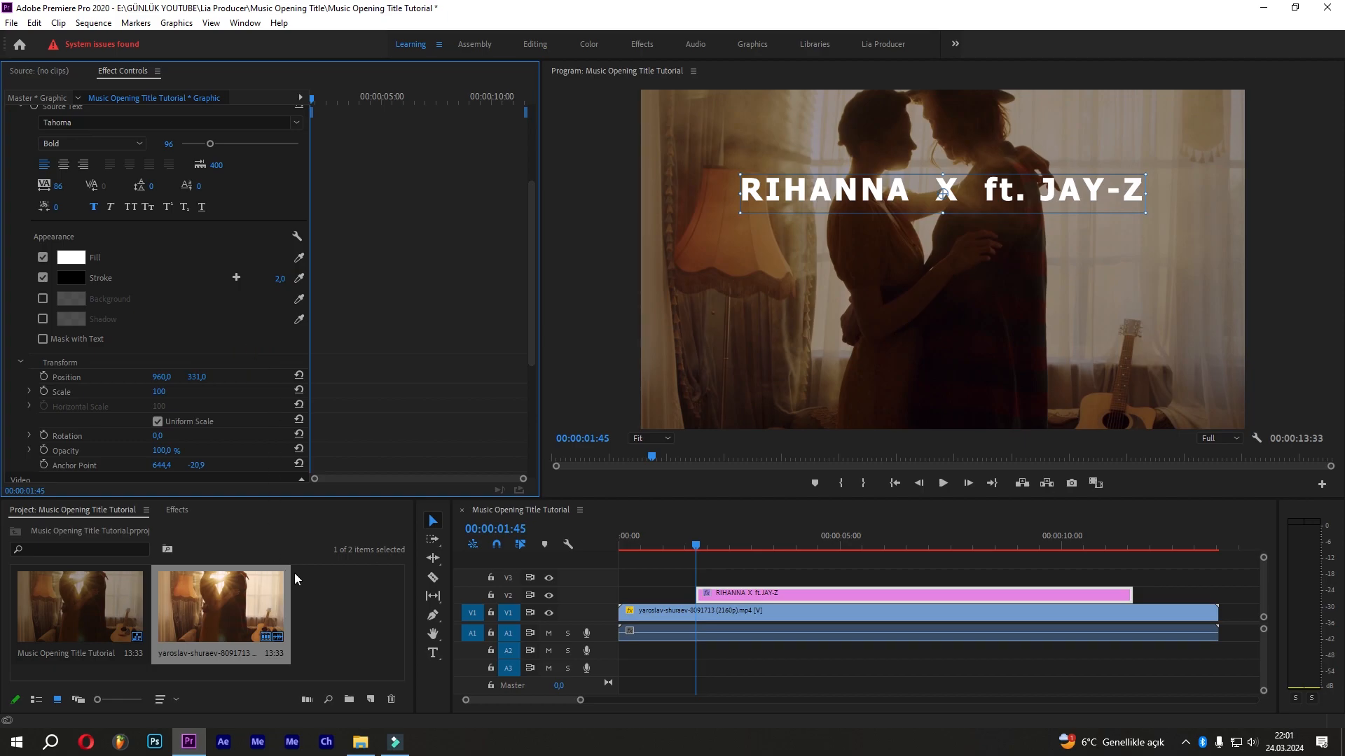
Add the text "UMBRELLA" below the artist title in the same graphic and move the playhead to 00:00:05:16.
{"action": "left_click", "coordinate": [433, 653]}
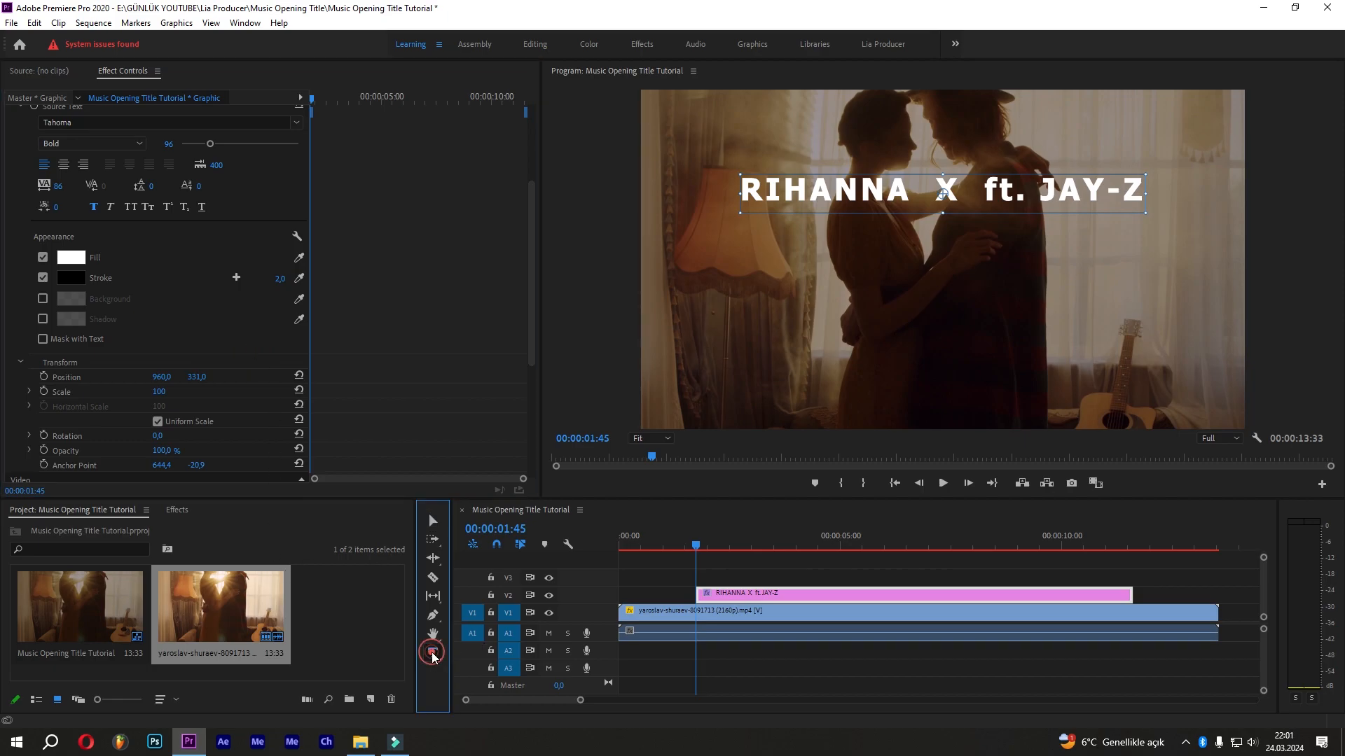
{"action": "left_click", "coordinate": [835, 256]}
{"action": "type", "text": "UMBRELLA"}
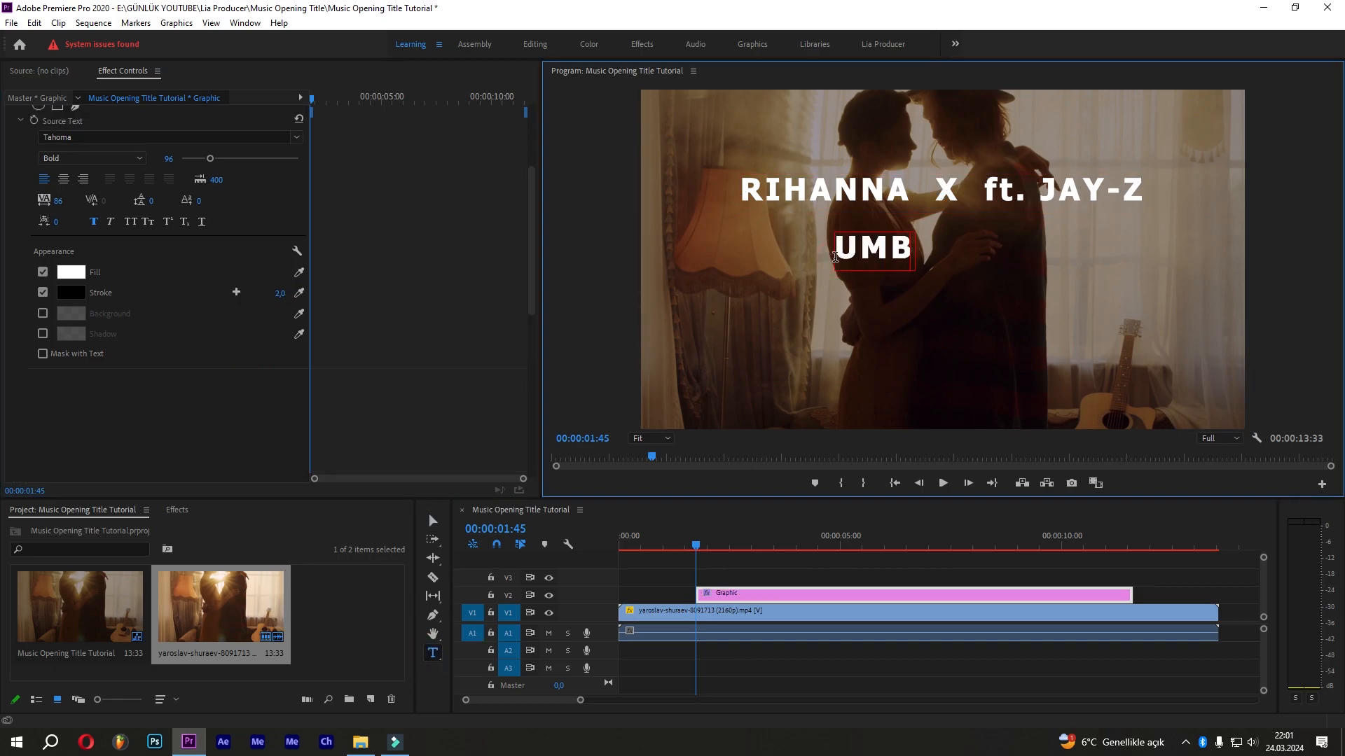
{"action": "left_click", "coordinate": [854, 552]}
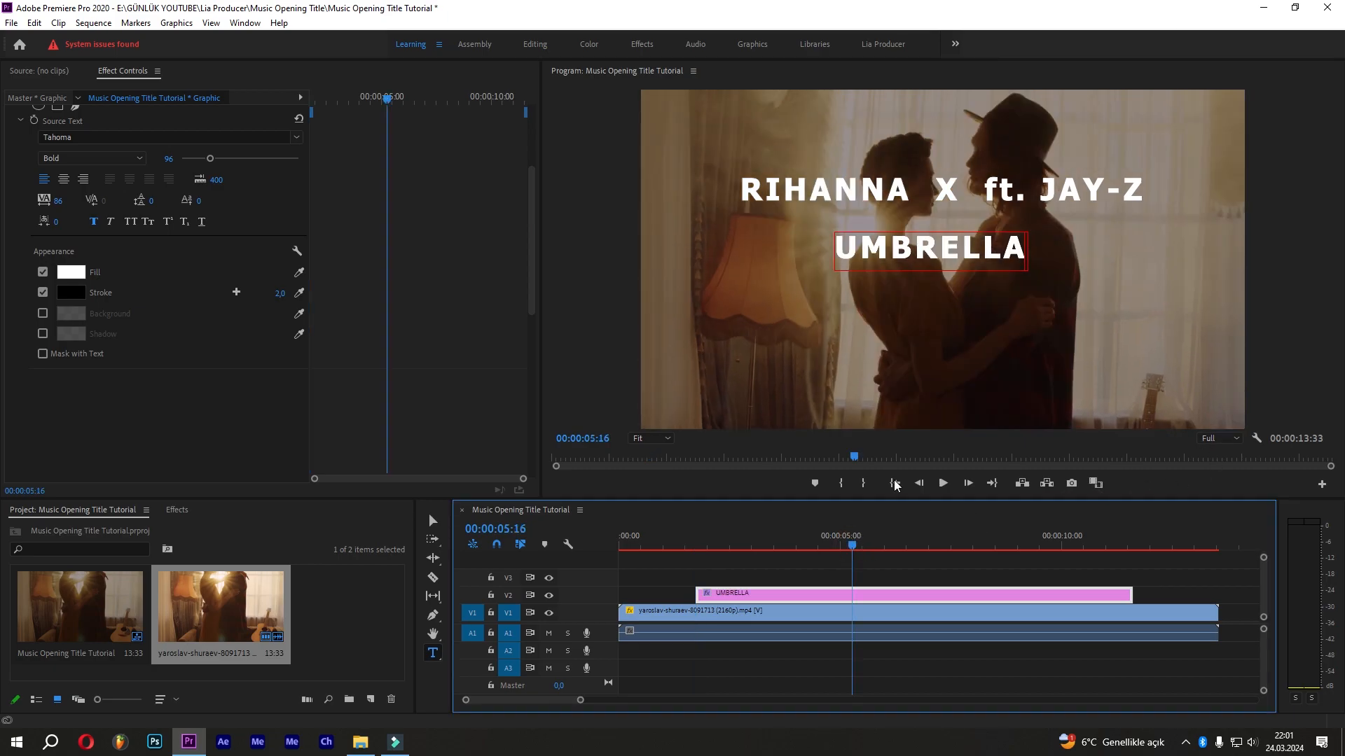
Set the whole UMBRELLA text to size 165 with tracking 448.
{"action": "double_click", "coordinate": [943, 245]}
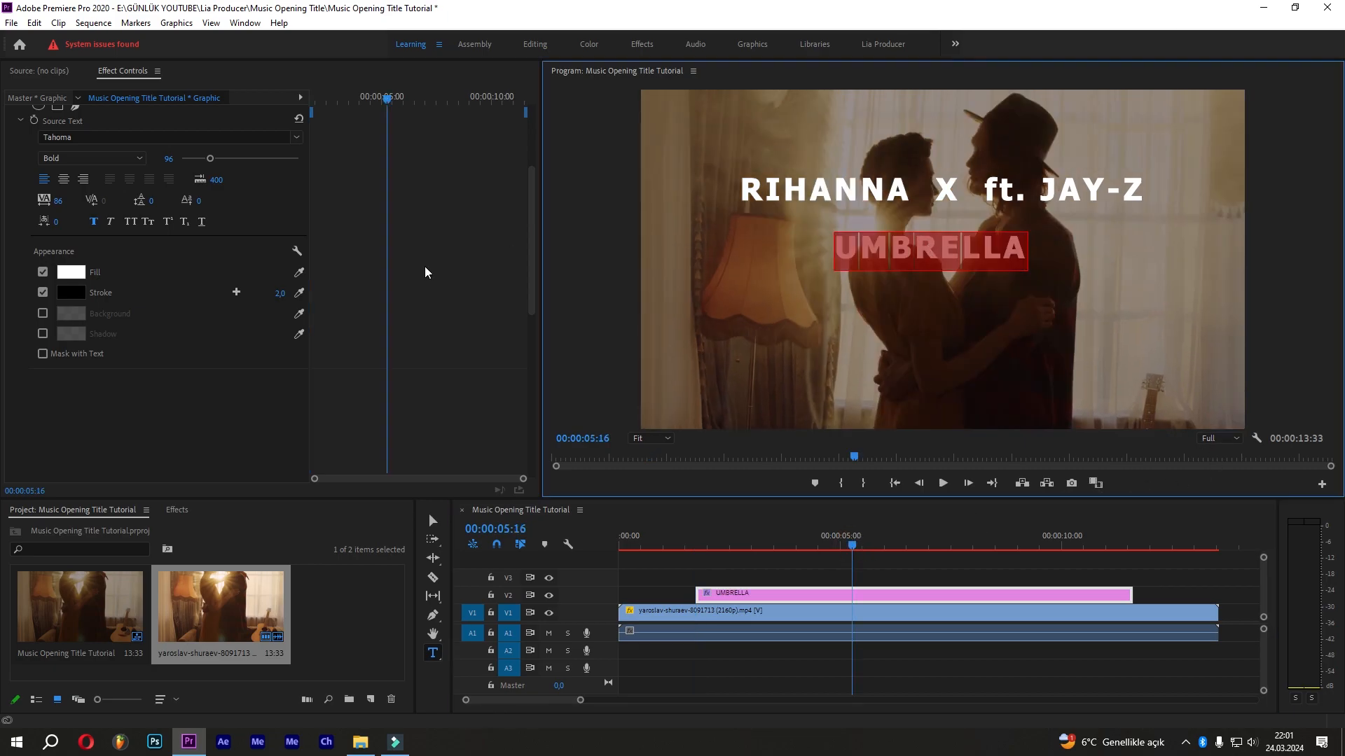
{"action": "scroll", "coordinate": [423, 269], "scroll_direction": "up", "scroll_amount": 4}
{"action": "left_click", "coordinate": [11, 231]}
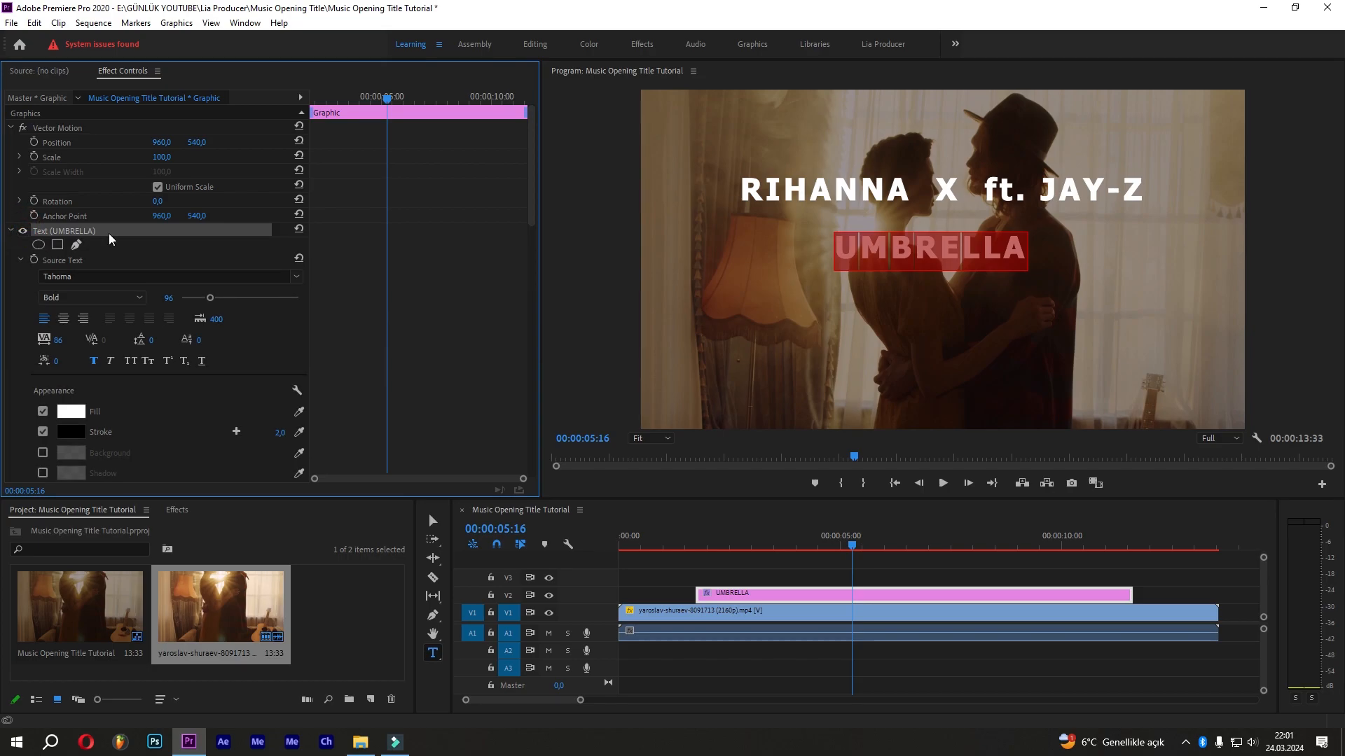
{"action": "left_click_drag", "start_coordinate": [212, 297], "coordinate": [230, 300]}
{"action": "left_click", "coordinate": [428, 292]}
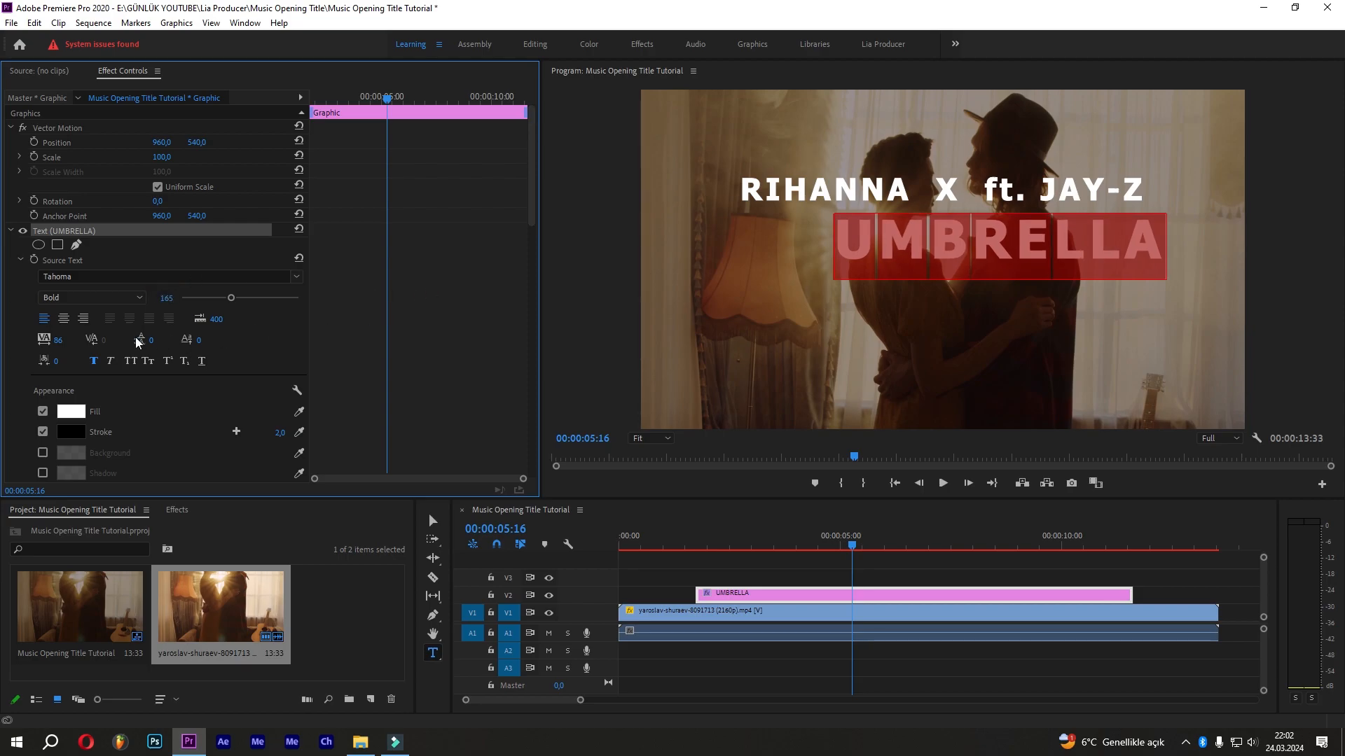
{"action": "left_click_drag", "start_coordinate": [71, 346], "coordinate": [270, 390]}
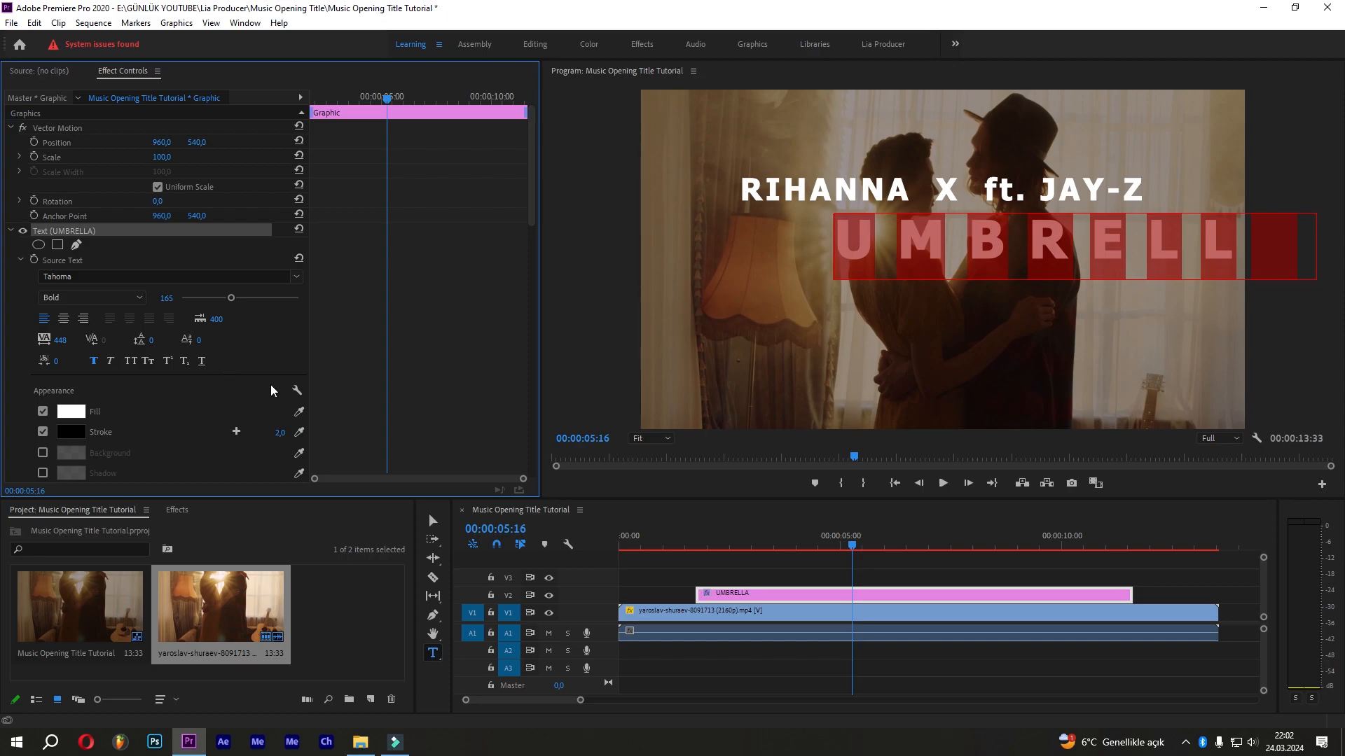
Position the UMBRELLA text directly beneath the artist title at 994, 506.
{"action": "left_click", "coordinate": [432, 520]}
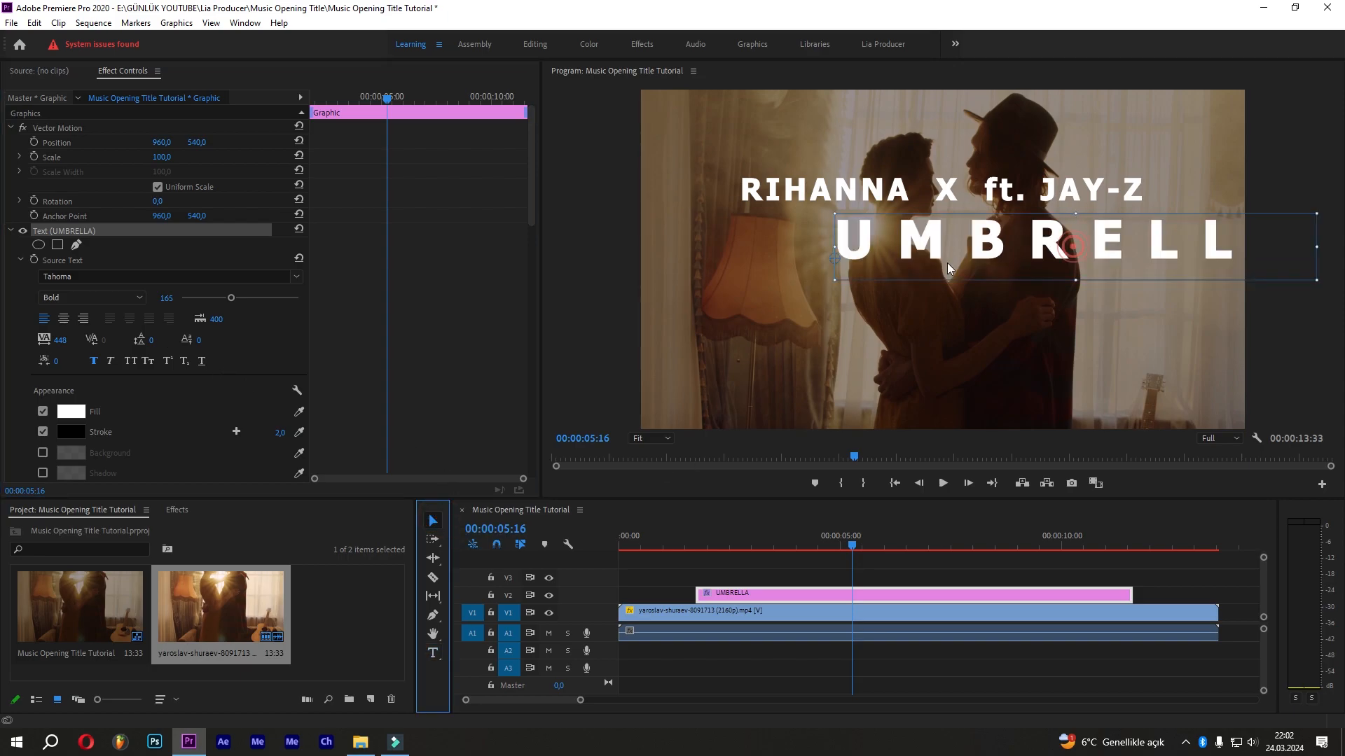
{"action": "left_click_drag", "start_coordinate": [947, 262], "coordinate": [802, 287]}
{"action": "left_click_drag", "start_coordinate": [916, 278], "coordinate": [933, 271]}
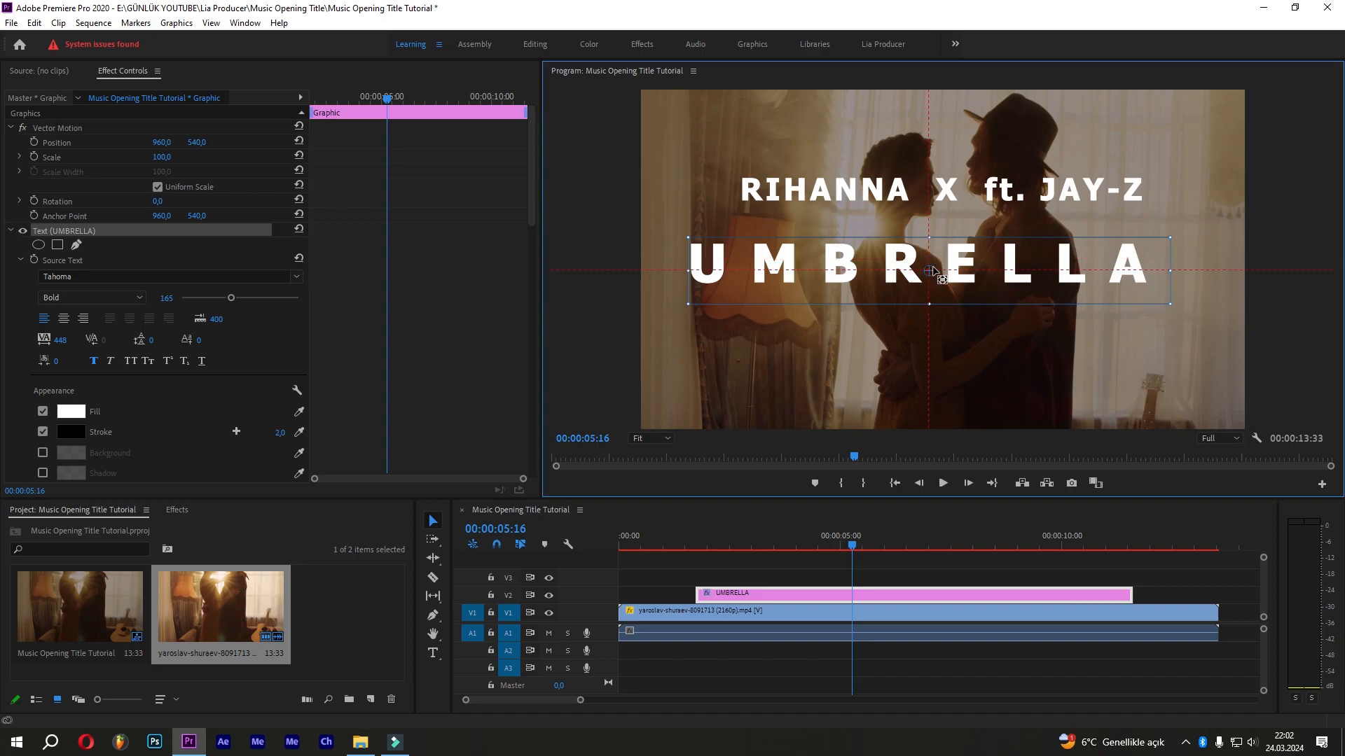
{"action": "scroll", "coordinate": [413, 326], "scroll_direction": "down", "scroll_amount": 5}
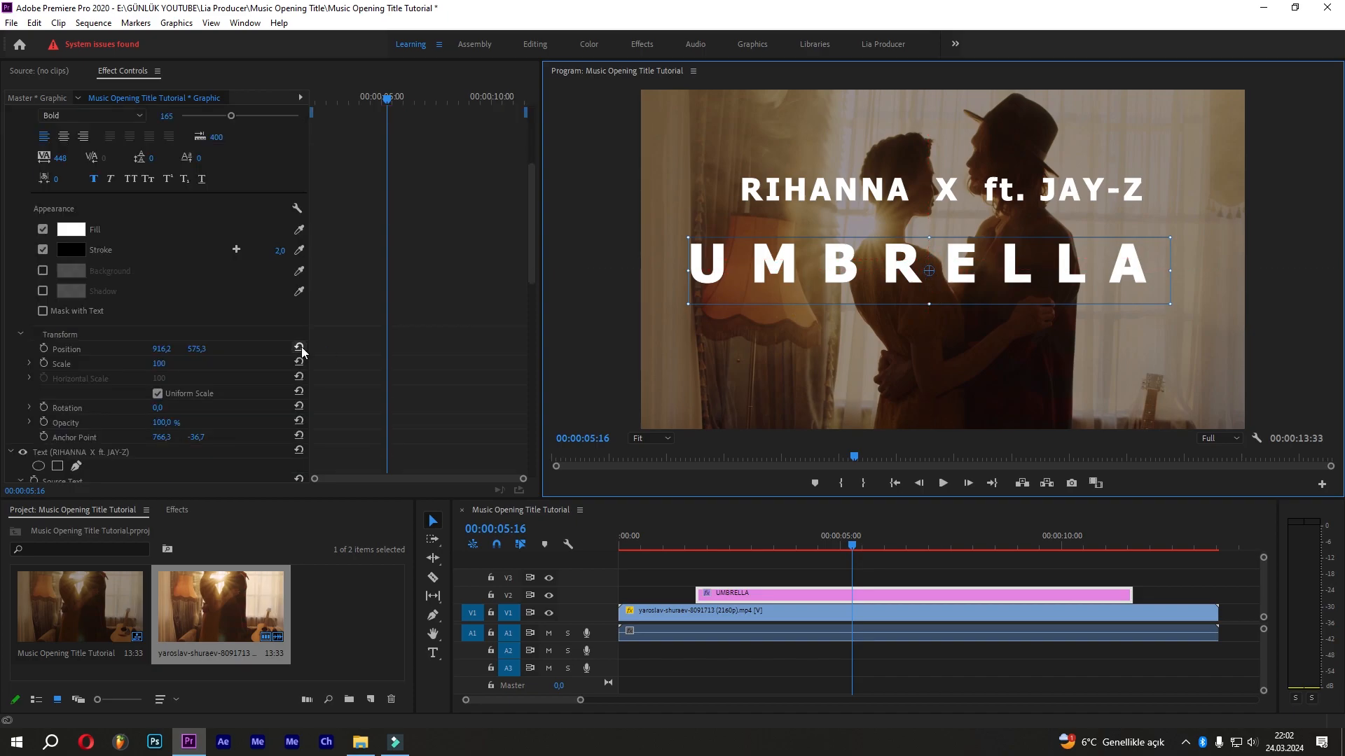
{"action": "left_click", "coordinate": [301, 347]}
{"action": "left_click", "coordinate": [204, 348]}
{"action": "type", "text": "506"}
{"action": "left_click", "coordinate": [276, 336]}
{"action": "left_click_drag", "start_coordinate": [155, 348], "coordinate": [173, 348]}
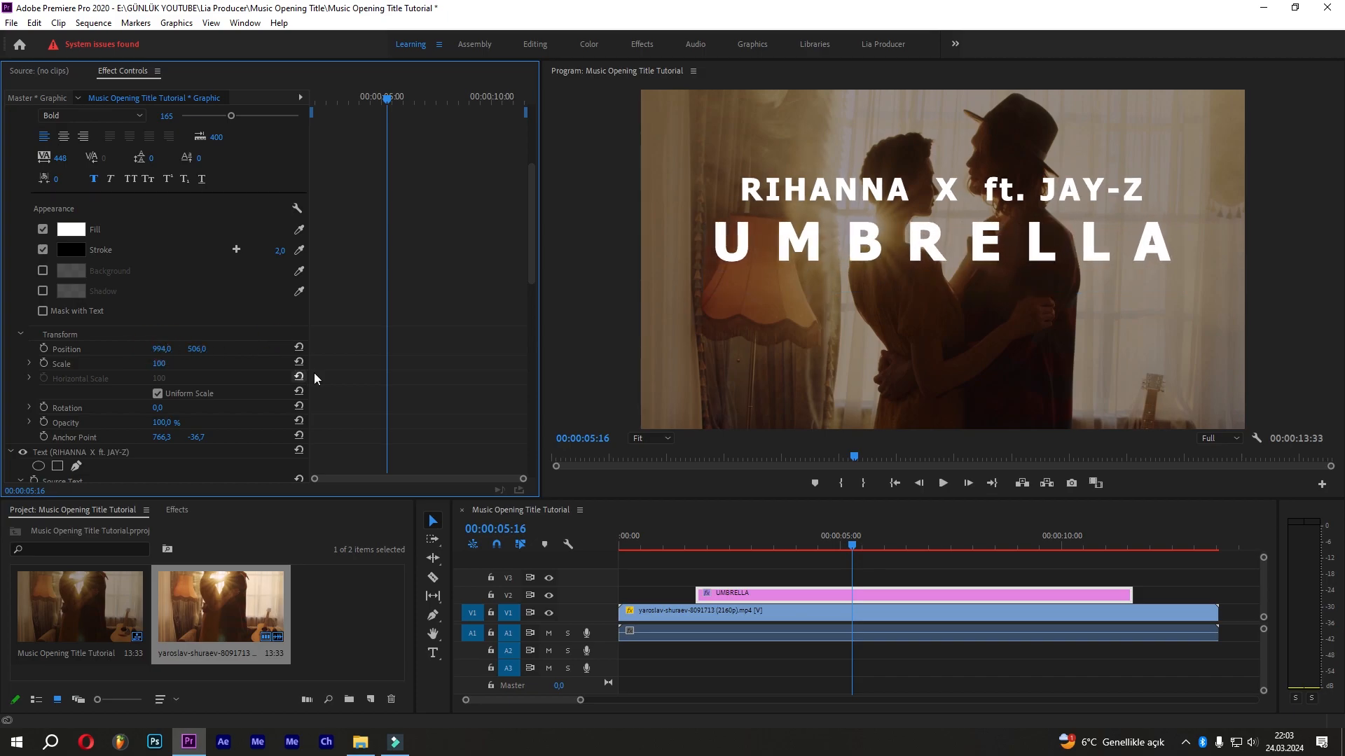
Add the text "PRODUCERS" below UMBRELLA in the same graphic.
{"action": "left_click", "coordinate": [433, 653]}
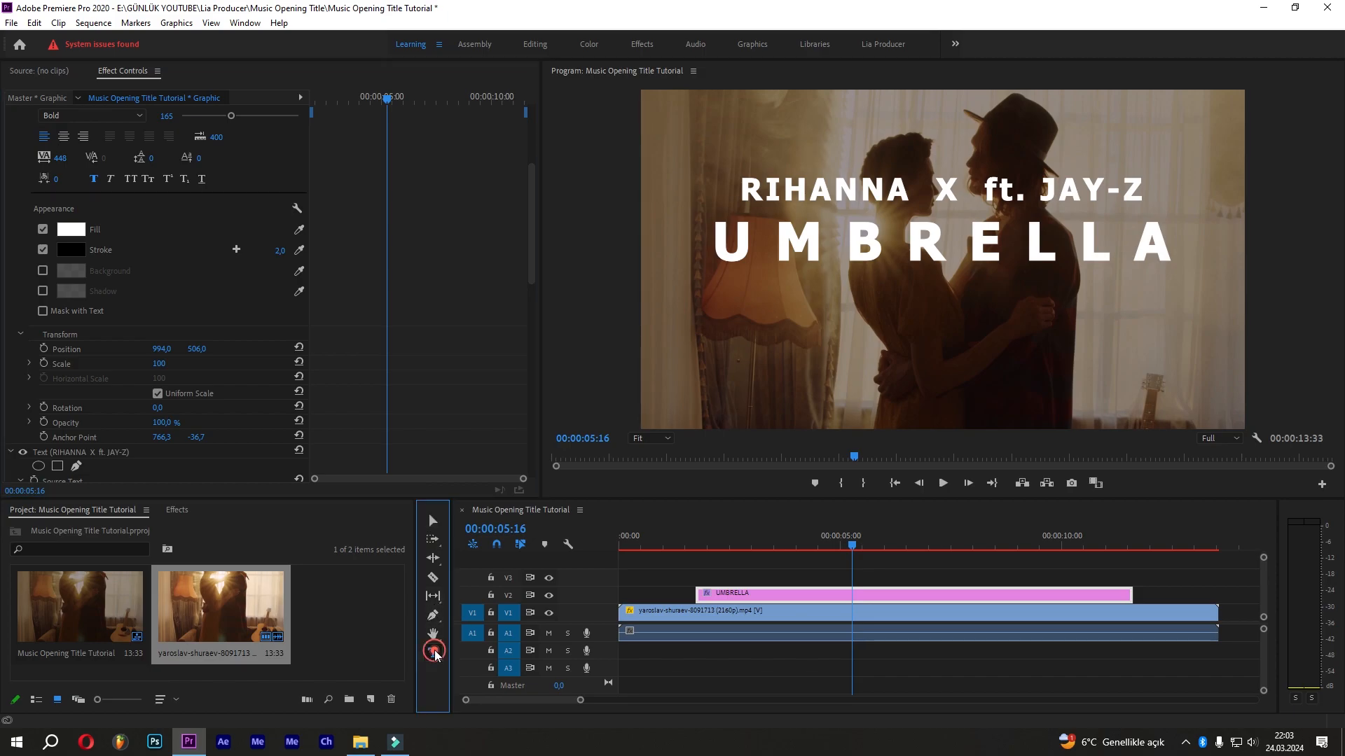
{"action": "left_click", "coordinate": [859, 352]}
{"action": "type", "text": "PRODUCERS"}
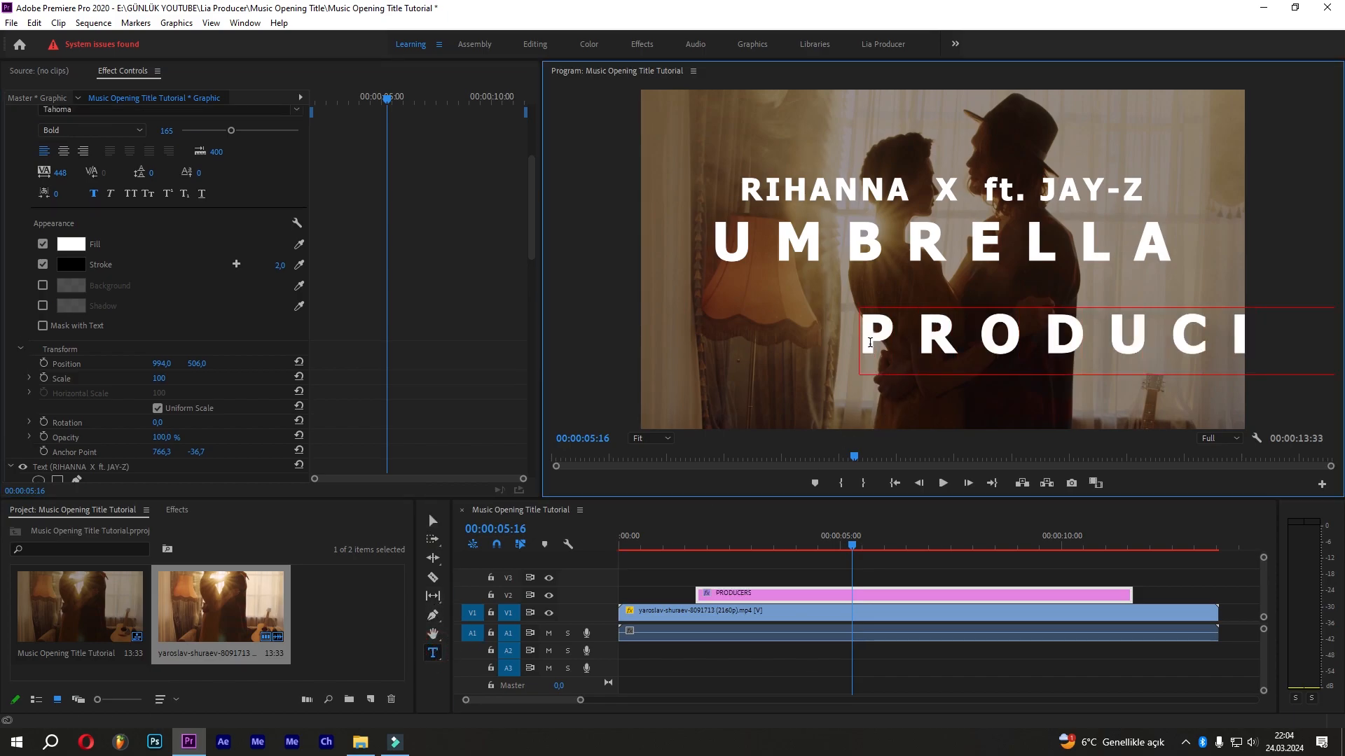
Set the whole PRODUCERS text to the Times New Roman font in Bold.
{"action": "key", "text": "ctrl+a"}
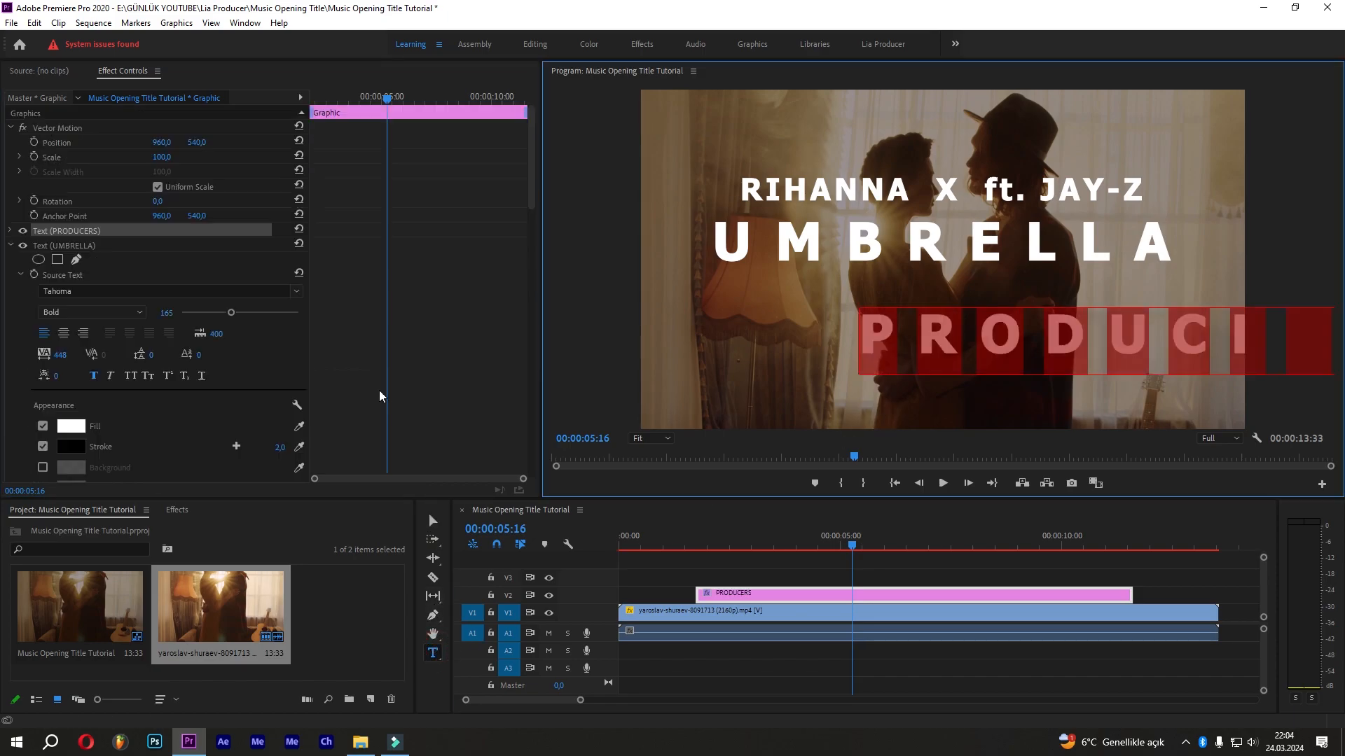
{"action": "left_click", "coordinate": [62, 244]}
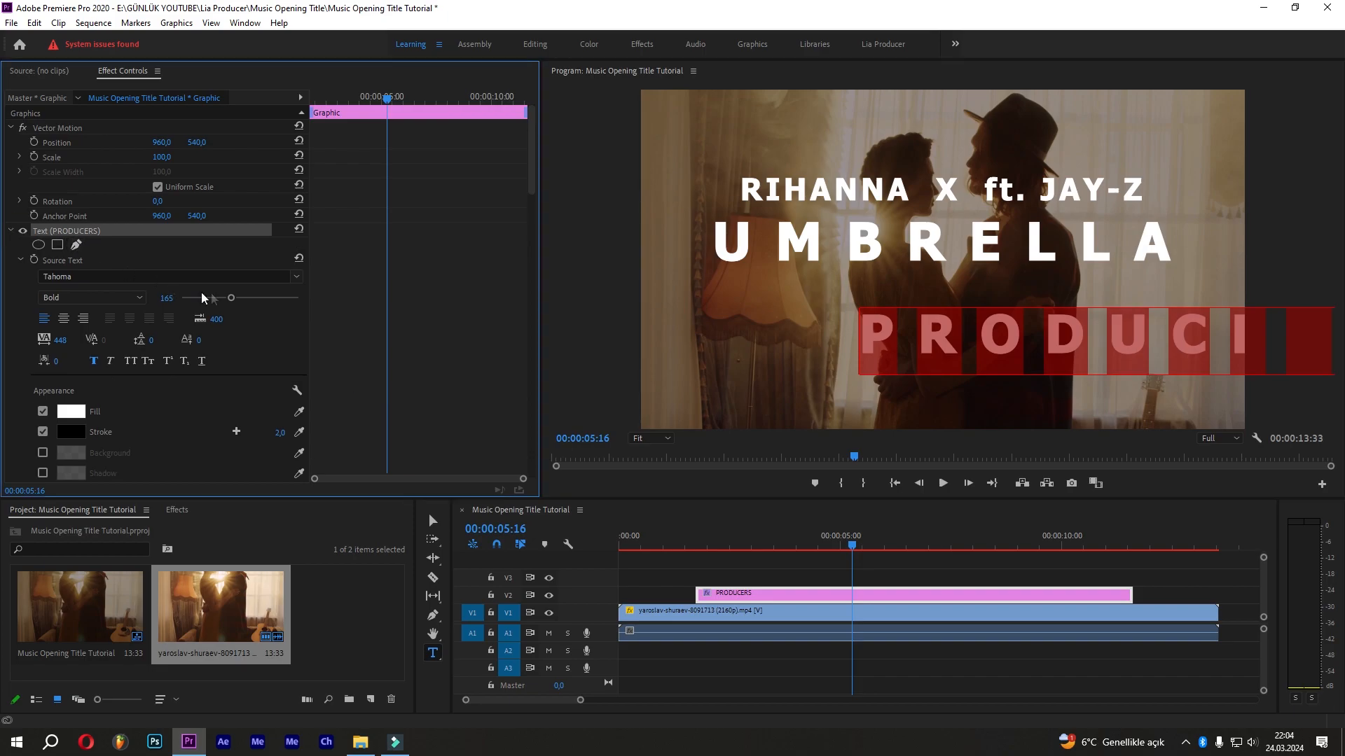
{"action": "left_click", "coordinate": [296, 277]}
{"action": "left_click", "coordinate": [157, 361]}
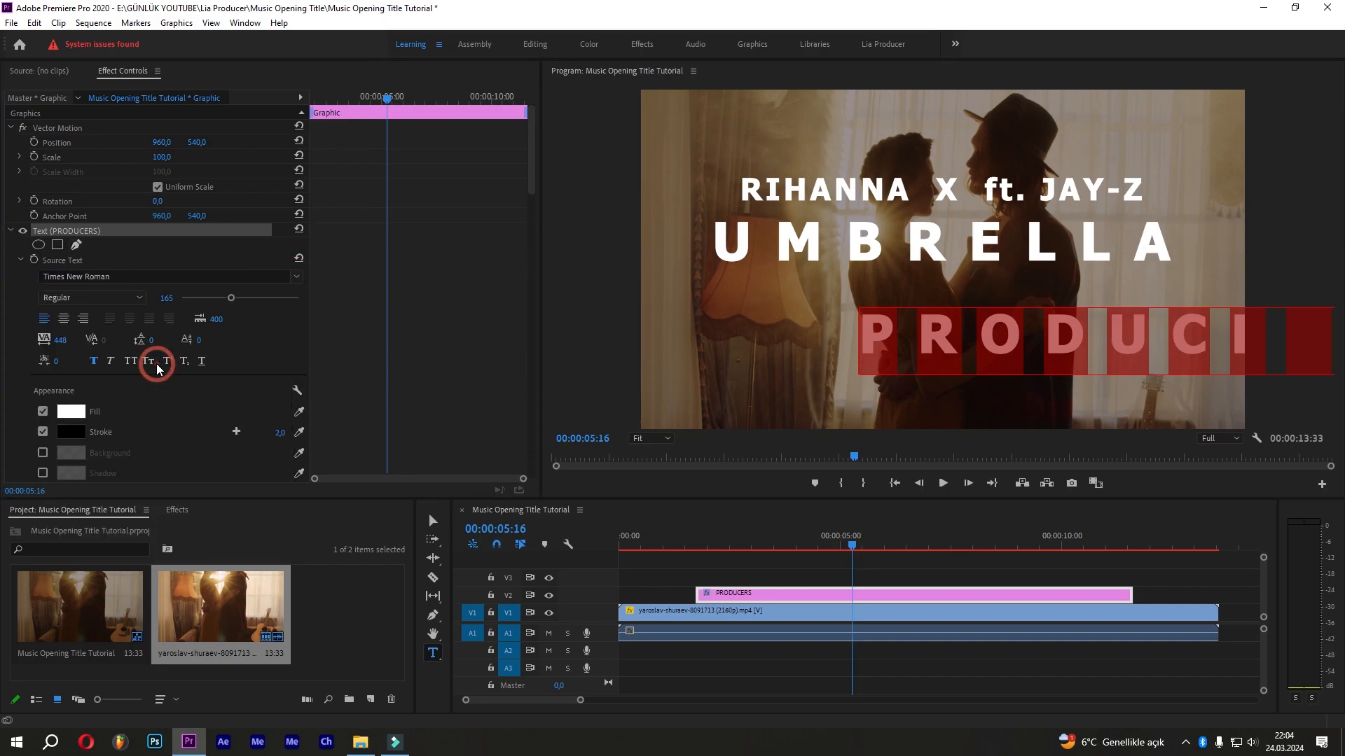
{"action": "left_click", "coordinate": [87, 299]}
{"action": "left_click", "coordinate": [65, 342]}
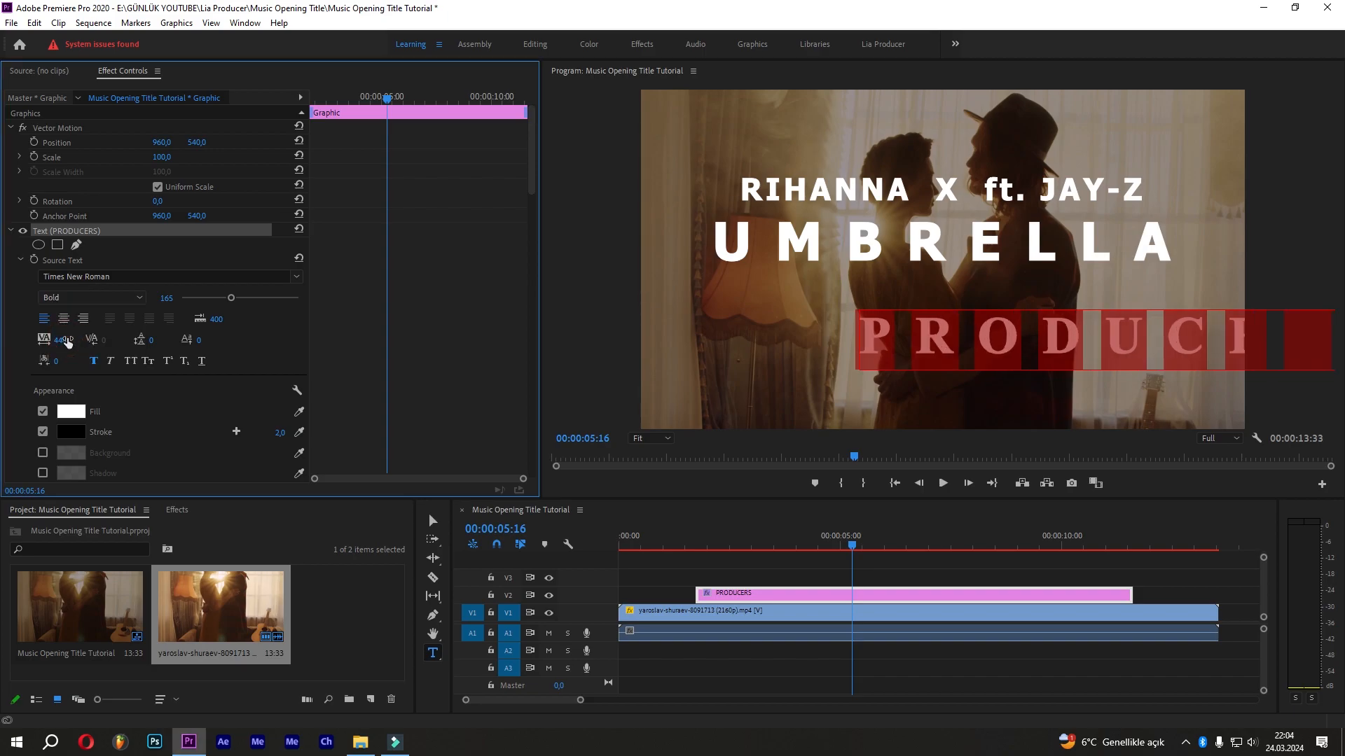
Center-align the PRODUCERS text, set its tracking to -46, and turn off faux bold and stroke.
{"action": "left_click", "coordinate": [63, 319]}
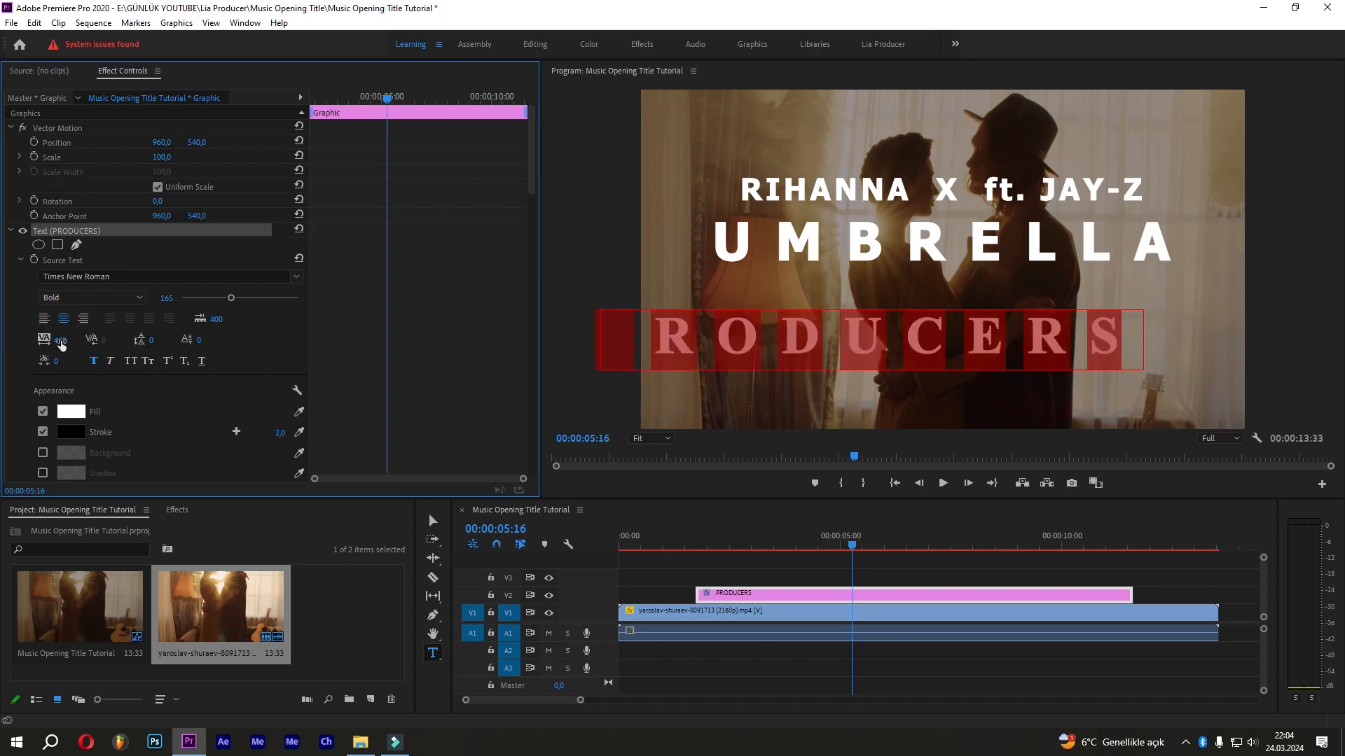
{"action": "left_click", "coordinate": [60, 341]}
{"action": "type", "text": "-46"}
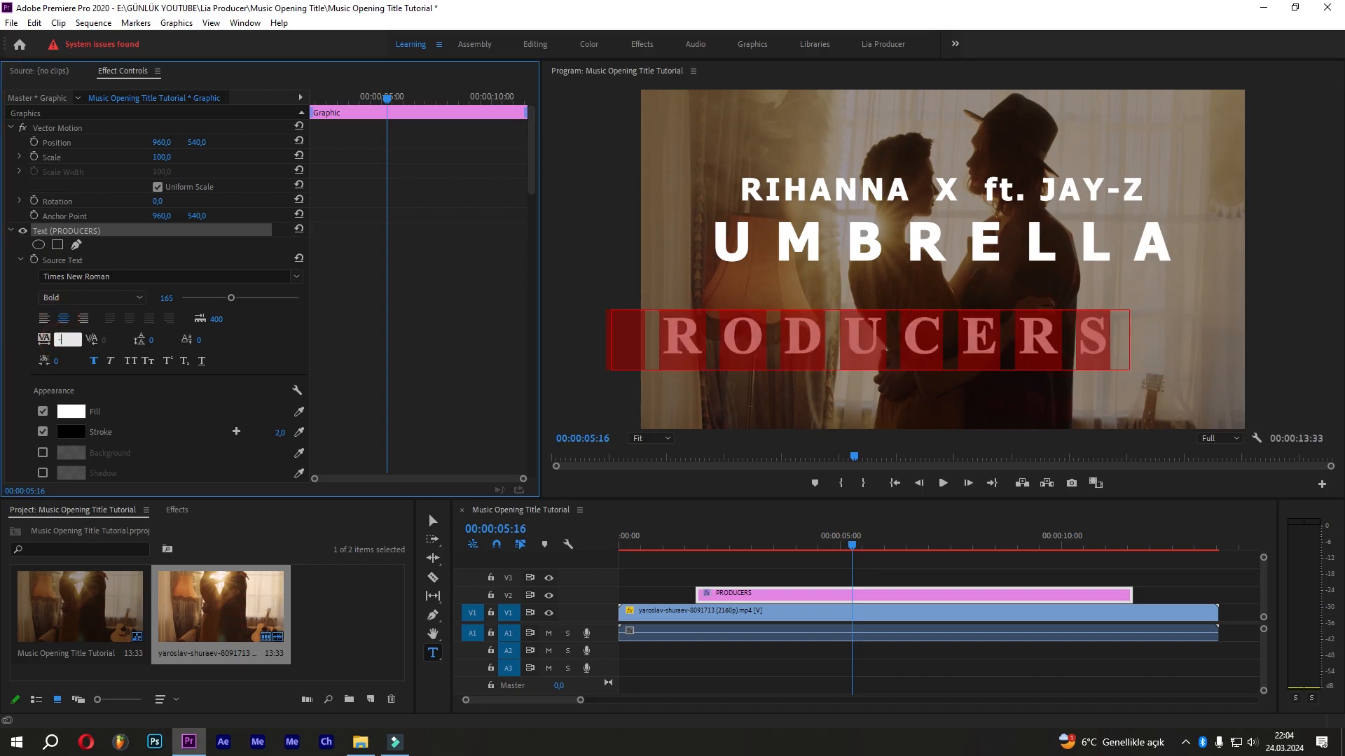
{"action": "key", "text": "Return"}
{"action": "left_click", "coordinate": [94, 363]}
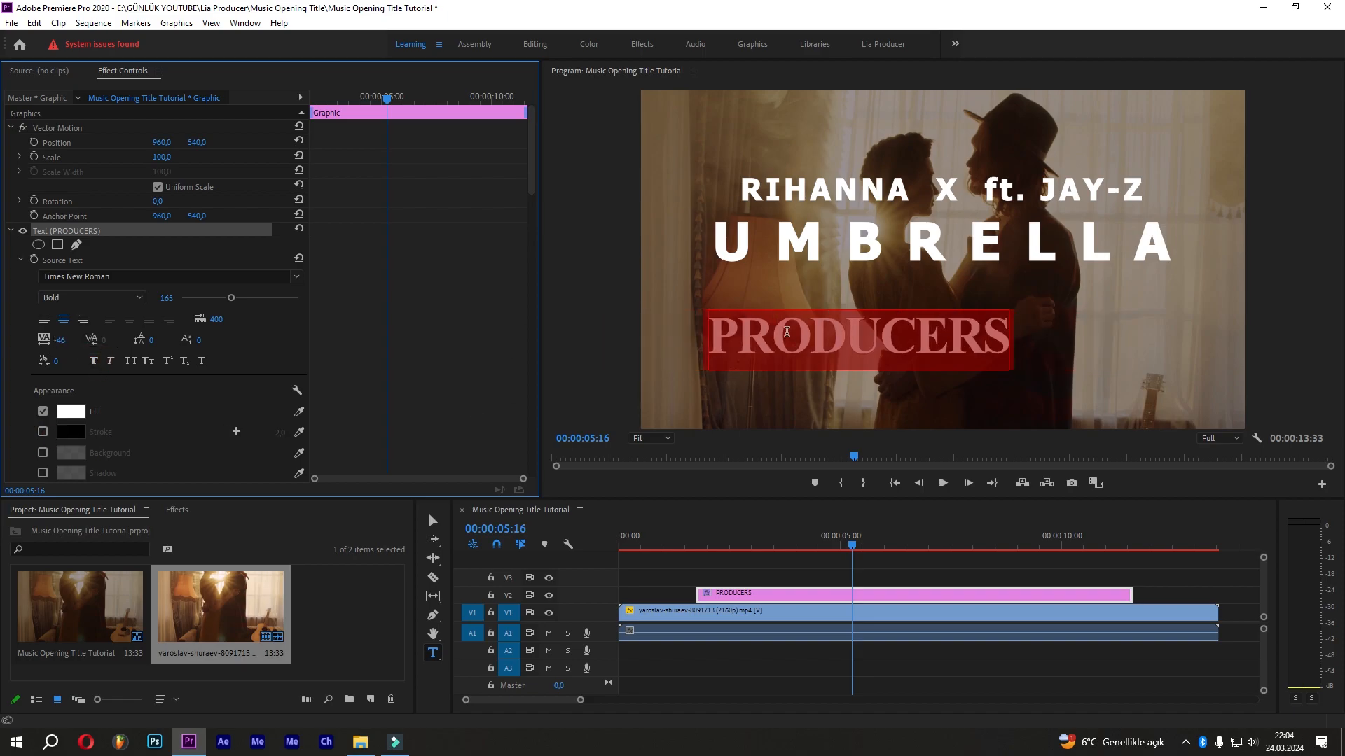
Set the size of the whole PRODUCERS text to 44.
{"action": "left_click", "coordinate": [834, 341]}
{"action": "double_click", "coordinate": [828, 344]}
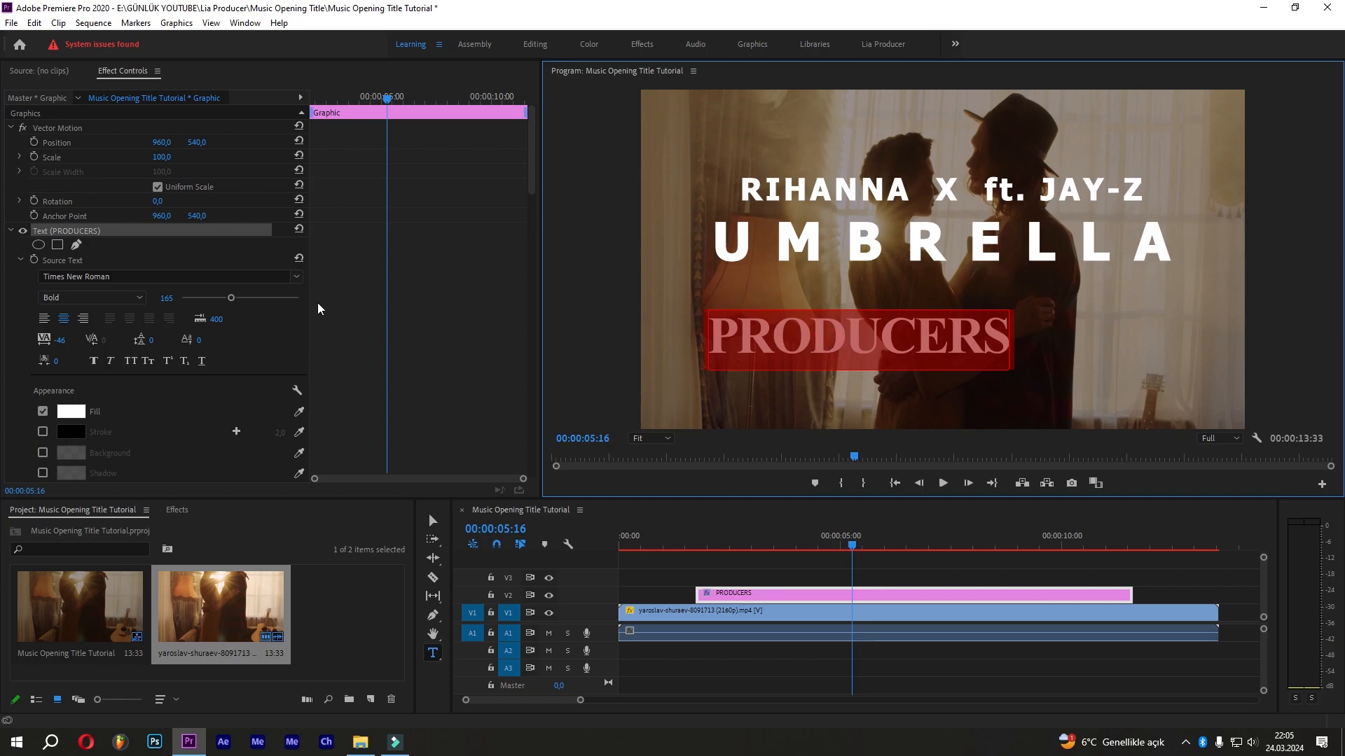
{"action": "left_click", "coordinate": [168, 299]}
{"action": "type", "text": "44"}
{"action": "key", "text": "Return"}
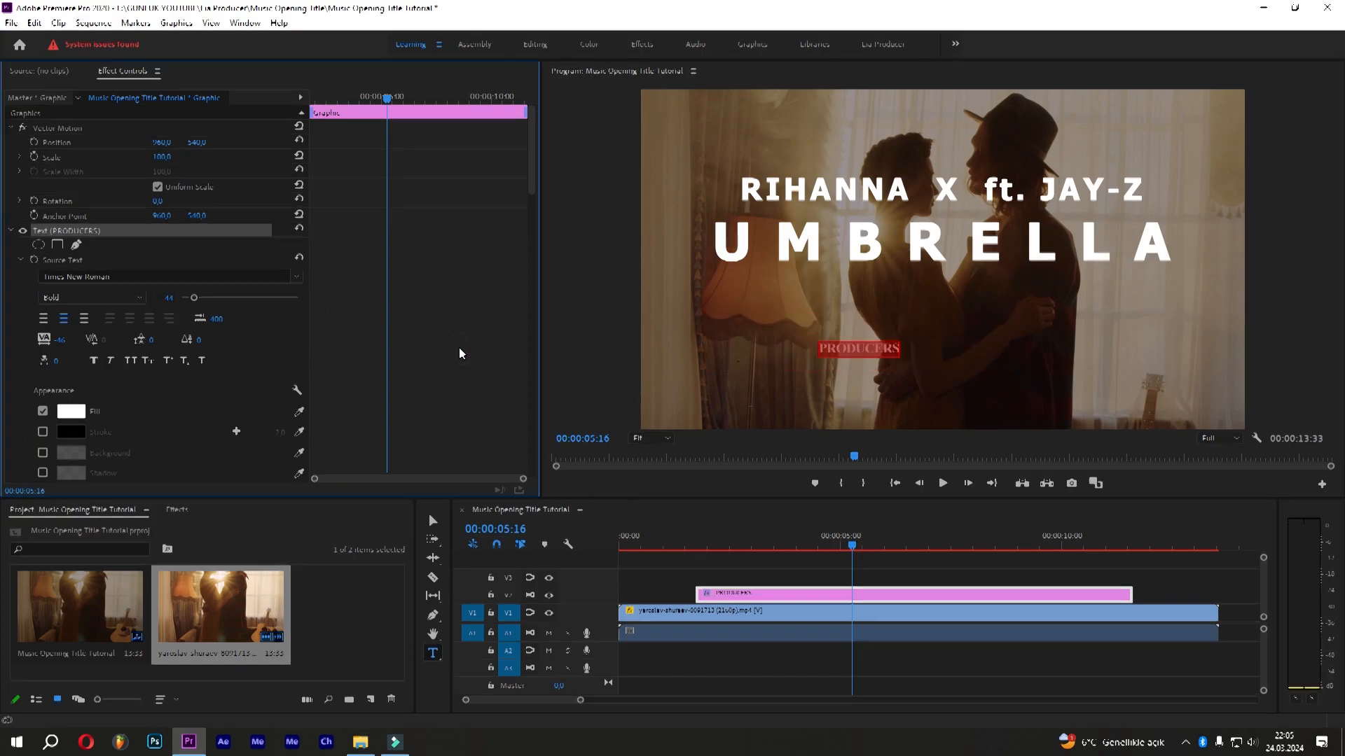
Move the playhead to 00:00:05:59 and append the producer's first name after PRODUCERS at size 65.
{"action": "left_click", "coordinate": [973, 347]}
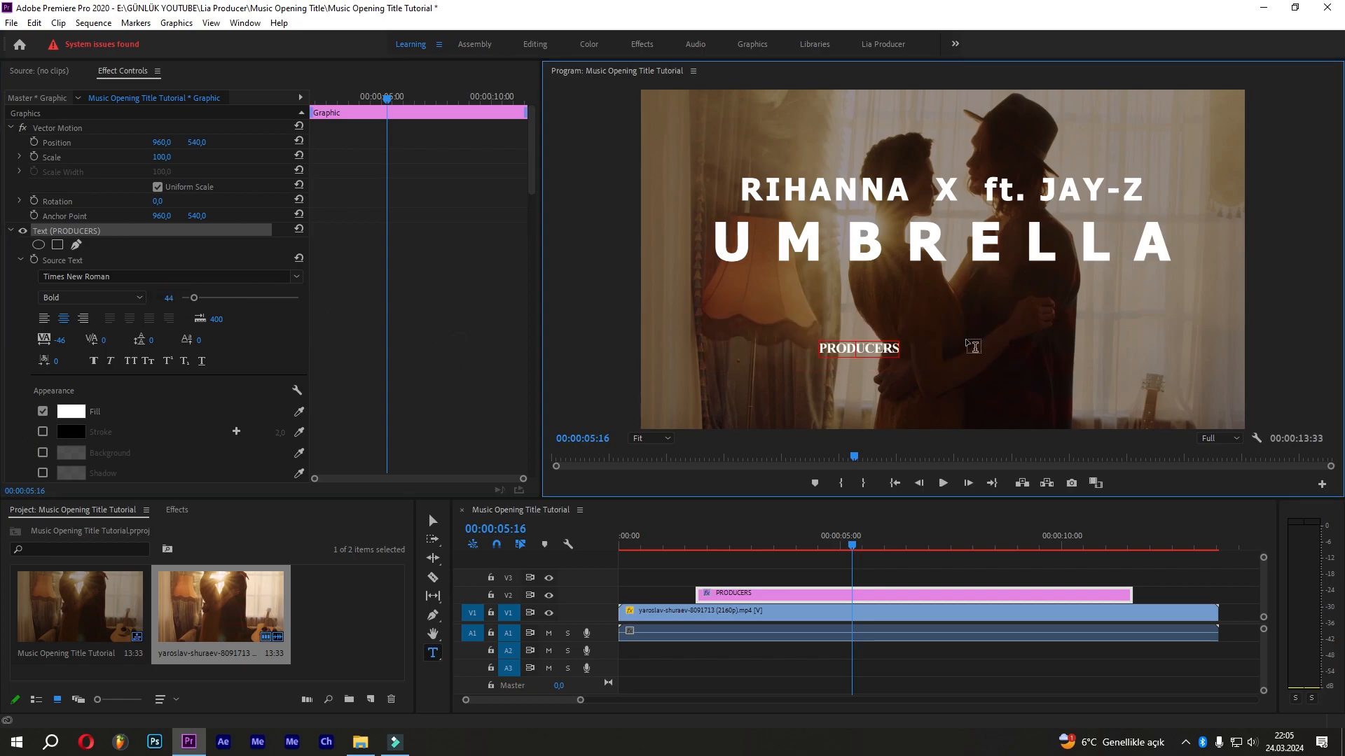
{"action": "key", "text": "Escape"}
{"action": "key", "text": "space"}
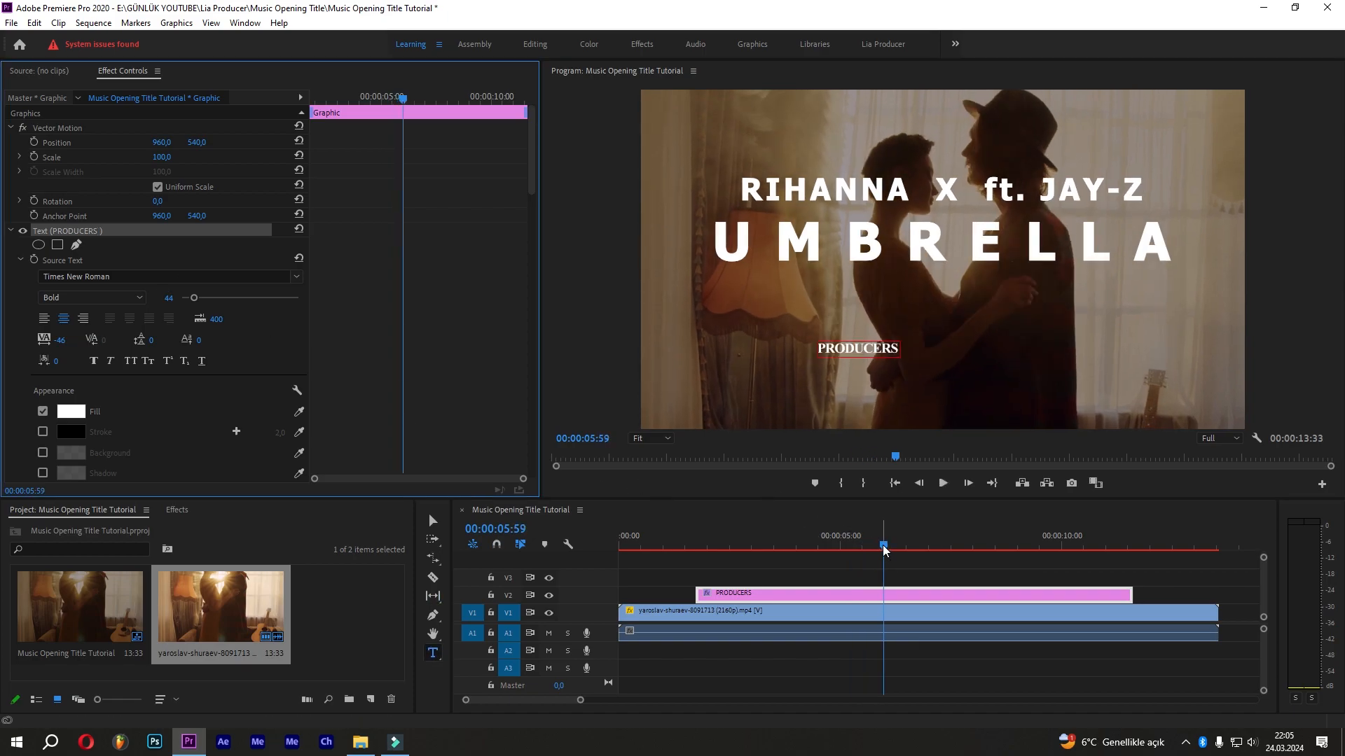
{"action": "left_click", "coordinate": [882, 349]}
{"action": "type", "text": "TRIC"}
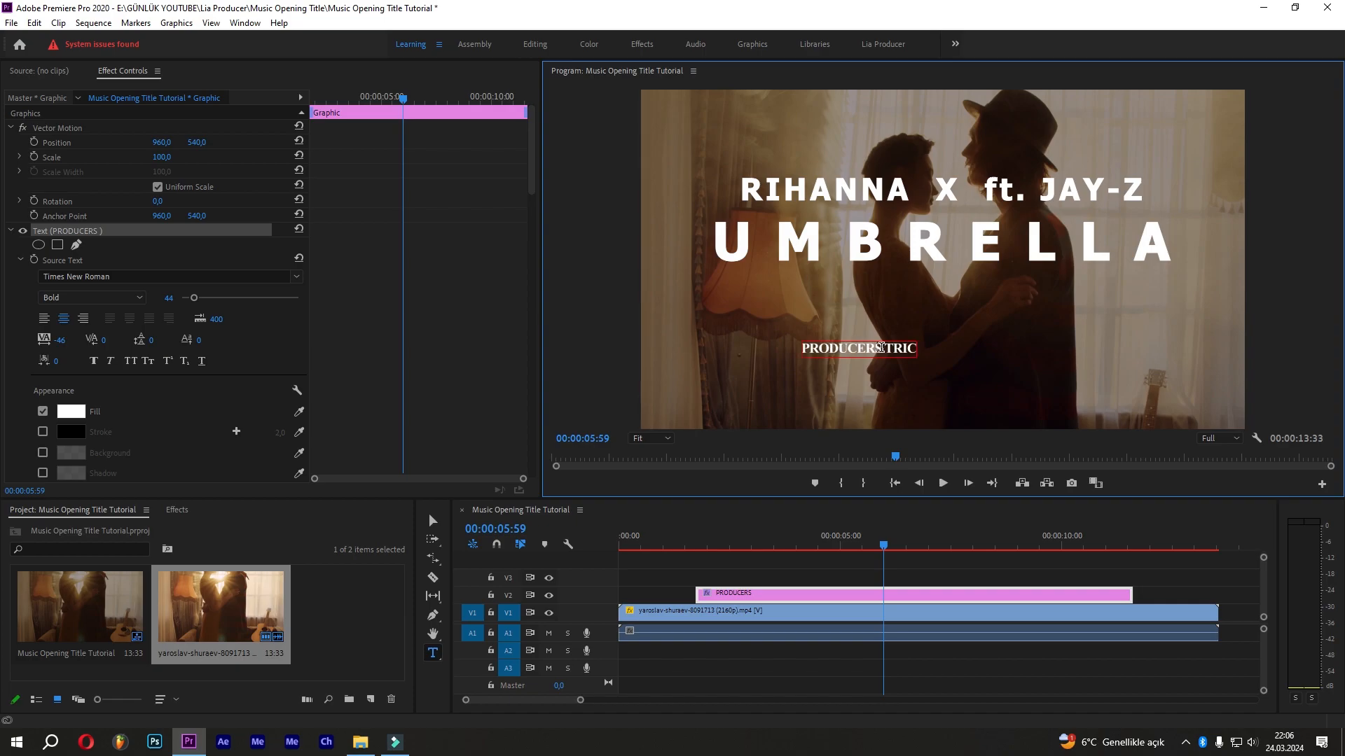
{"action": "type", "text": "KY"}
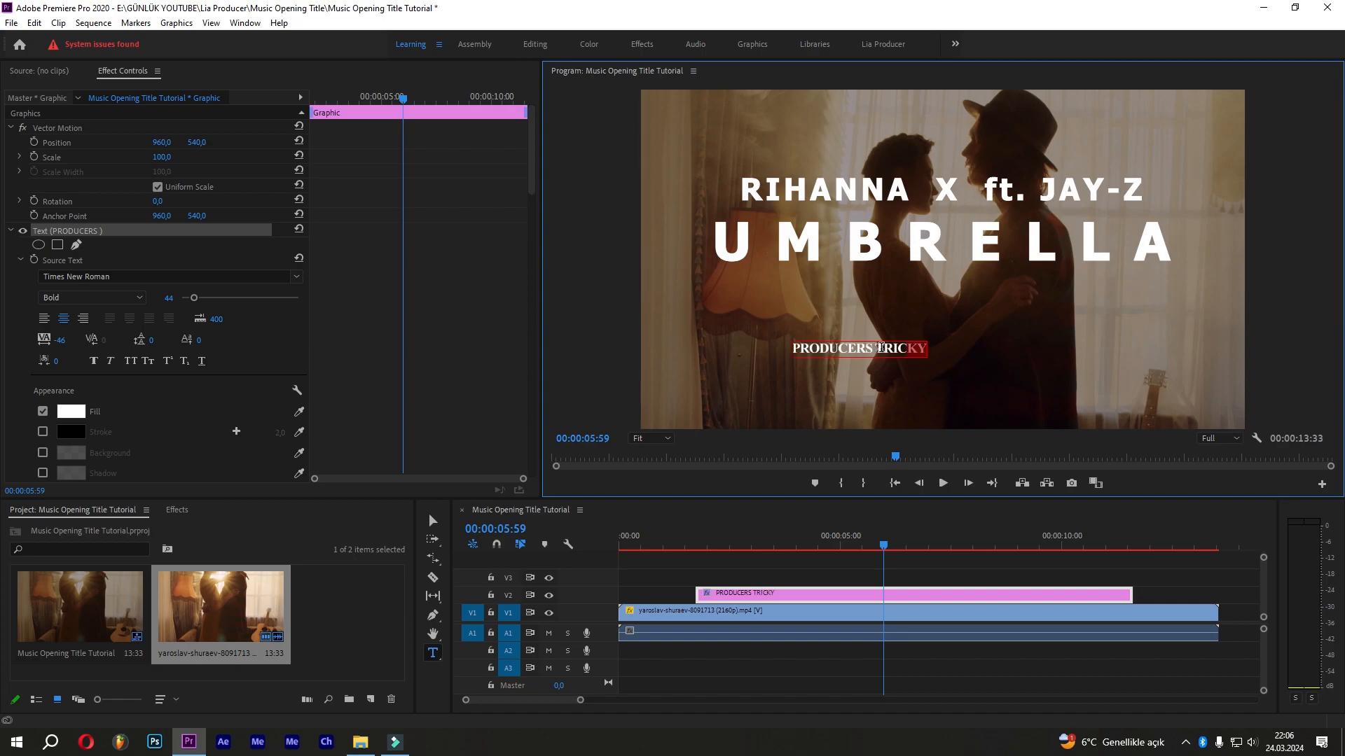
{"action": "left_click", "coordinate": [168, 298]}
{"action": "type", "text": "65"}
{"action": "key", "text": "Return"}
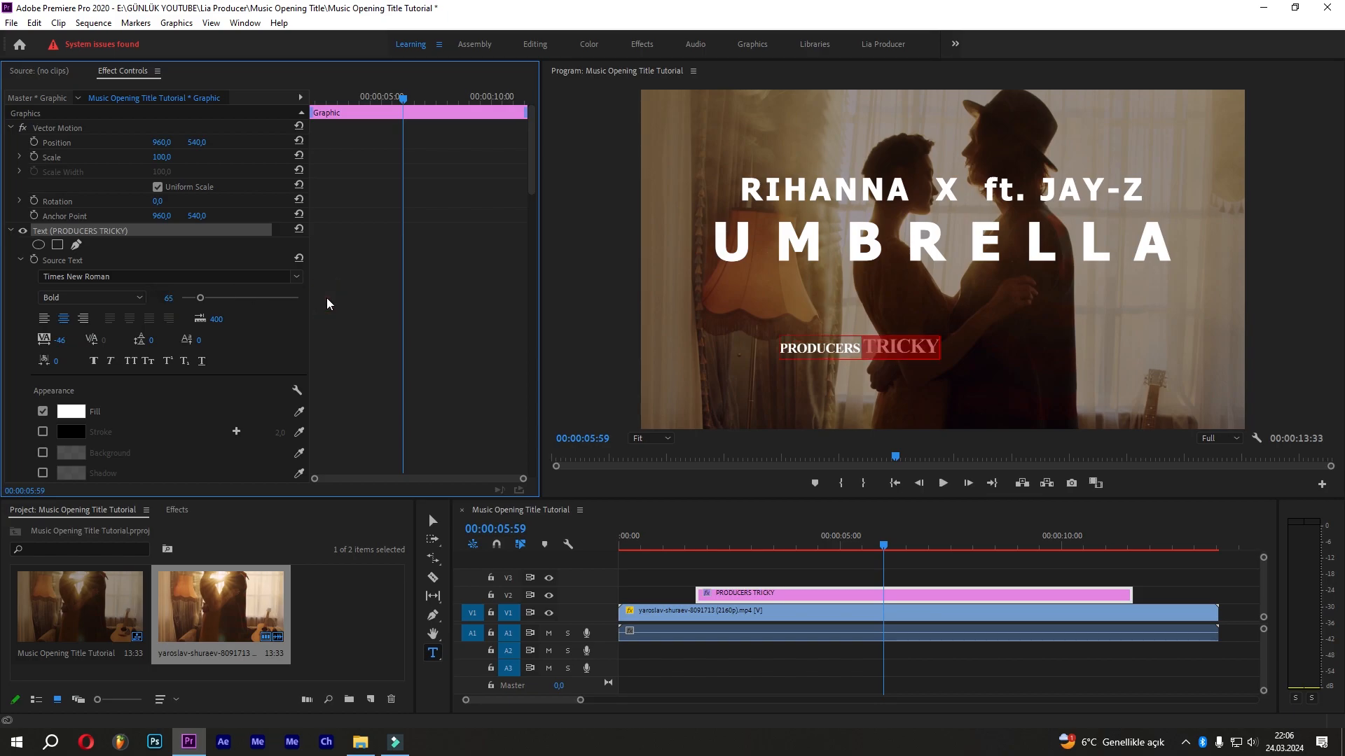
Append the producer's surname and start a second credit line with WRITERS and the beginning of the first writer's name.
{"action": "left_click", "coordinate": [914, 346]}
{"action": "type", "text": "SYEWART"}
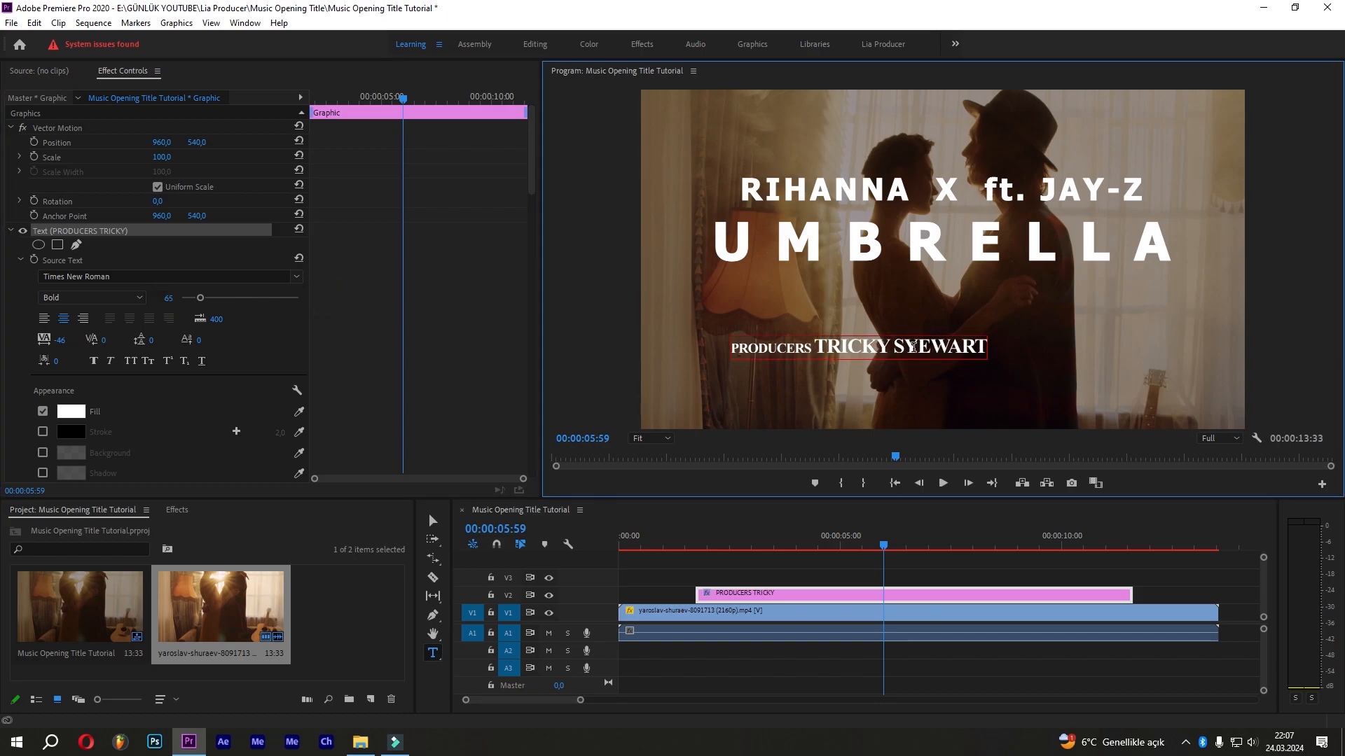
{"action": "key", "text": "Return"}
{"action": "type", "text": "WRI"}
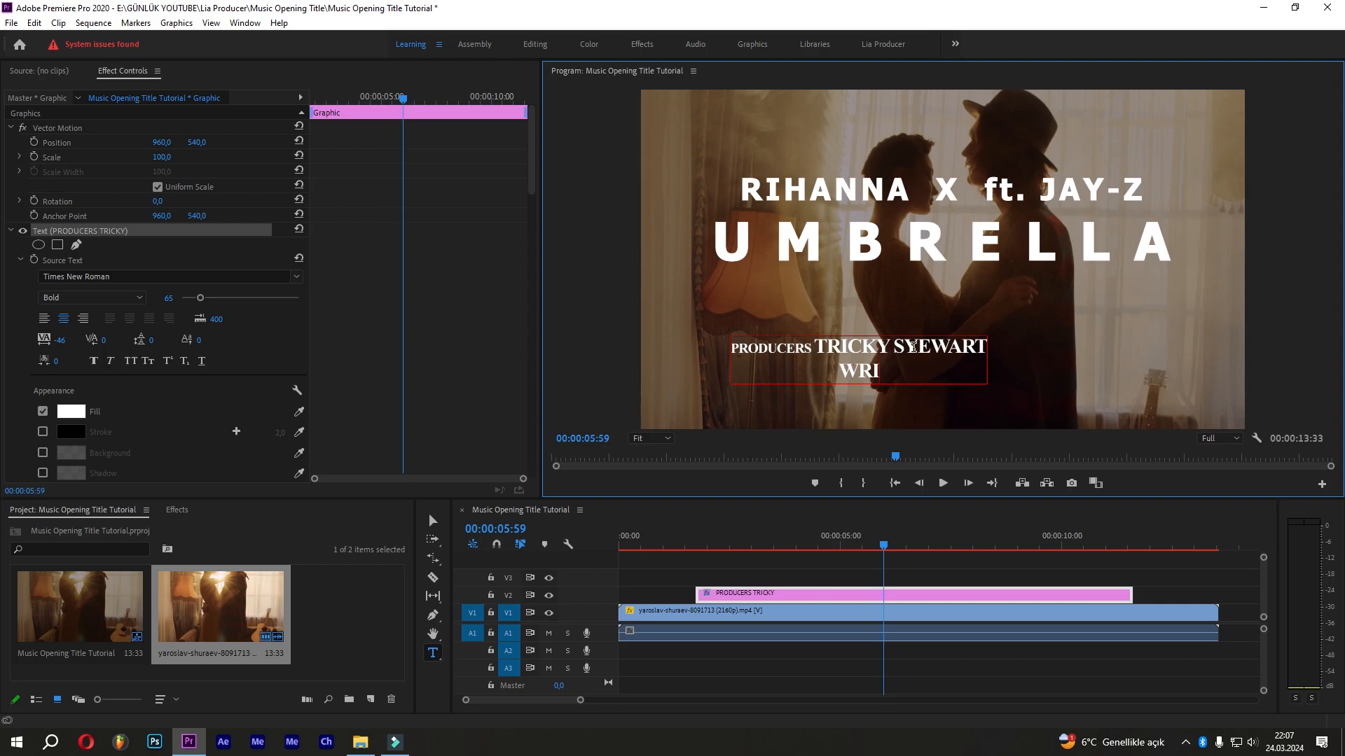
{"action": "type", "text": "TERS CHR"}
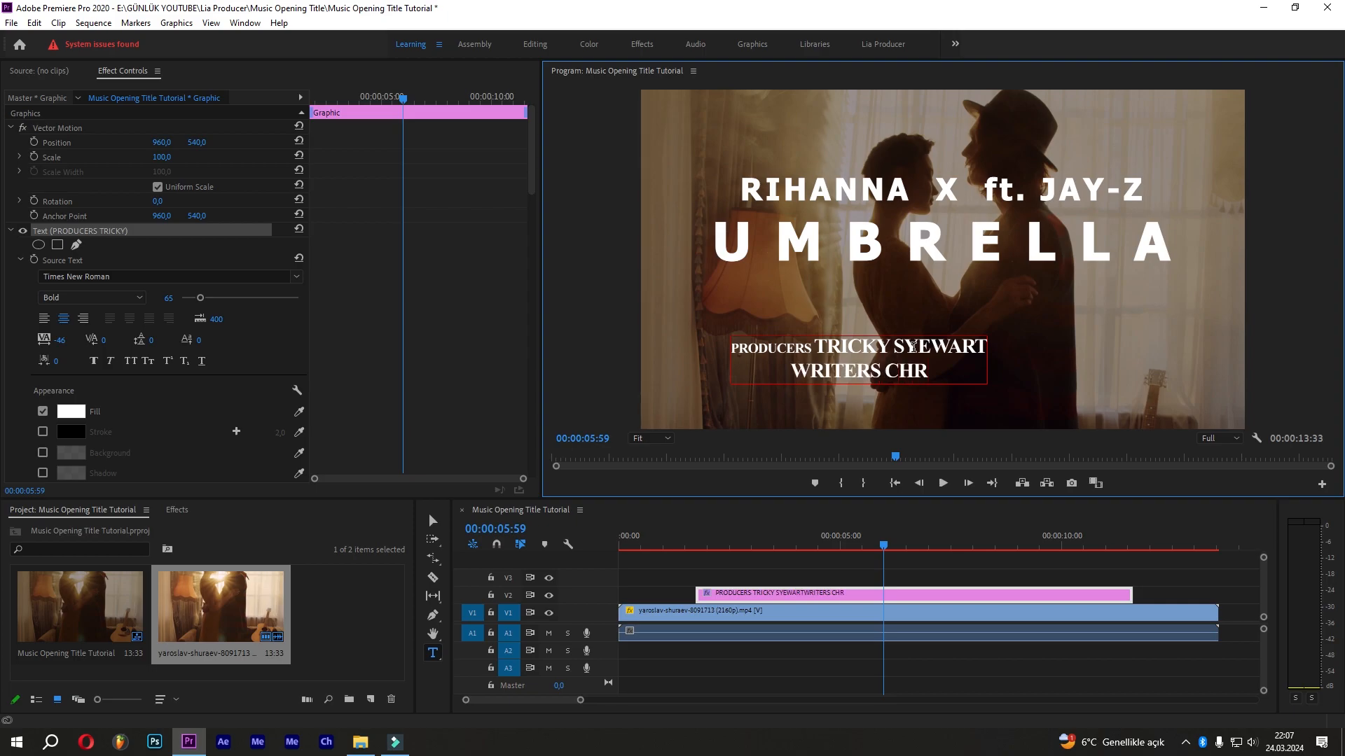
Set only the word WRITERS in the second credit line to size 44.
{"action": "key", "text": "Left"}
{"action": "key", "text": "Left"}
{"action": "key", "text": "Left"}
{"action": "key", "text": "Left"}
{"action": "key", "text": "shift+Left"}
{"action": "key", "text": "shift+Left"}
{"action": "key", "text": "shift+Left"}
{"action": "key", "text": "shift+Left"}
{"action": "key", "text": "shift+Left"}
{"action": "key", "text": "shift+Left"}
{"action": "key", "text": "shift+Left"}
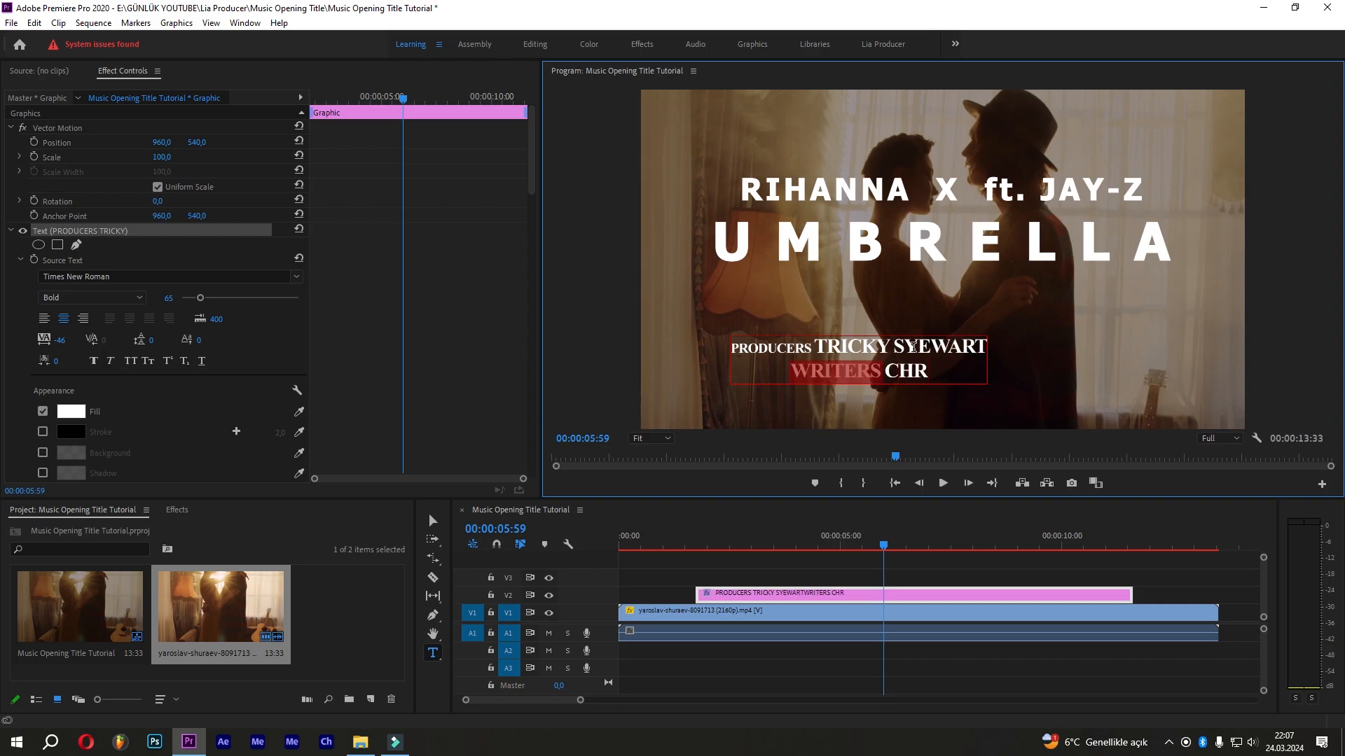
{"action": "left_click", "coordinate": [164, 297]}
{"action": "key", "text": "Return"}
Complete the first writer's name, end the producer line with a period, and add three more writers' names across two lines.
{"action": "left_click", "coordinate": [915, 367]}
{"action": "type", "text": "ISTOPHER STEWART."}
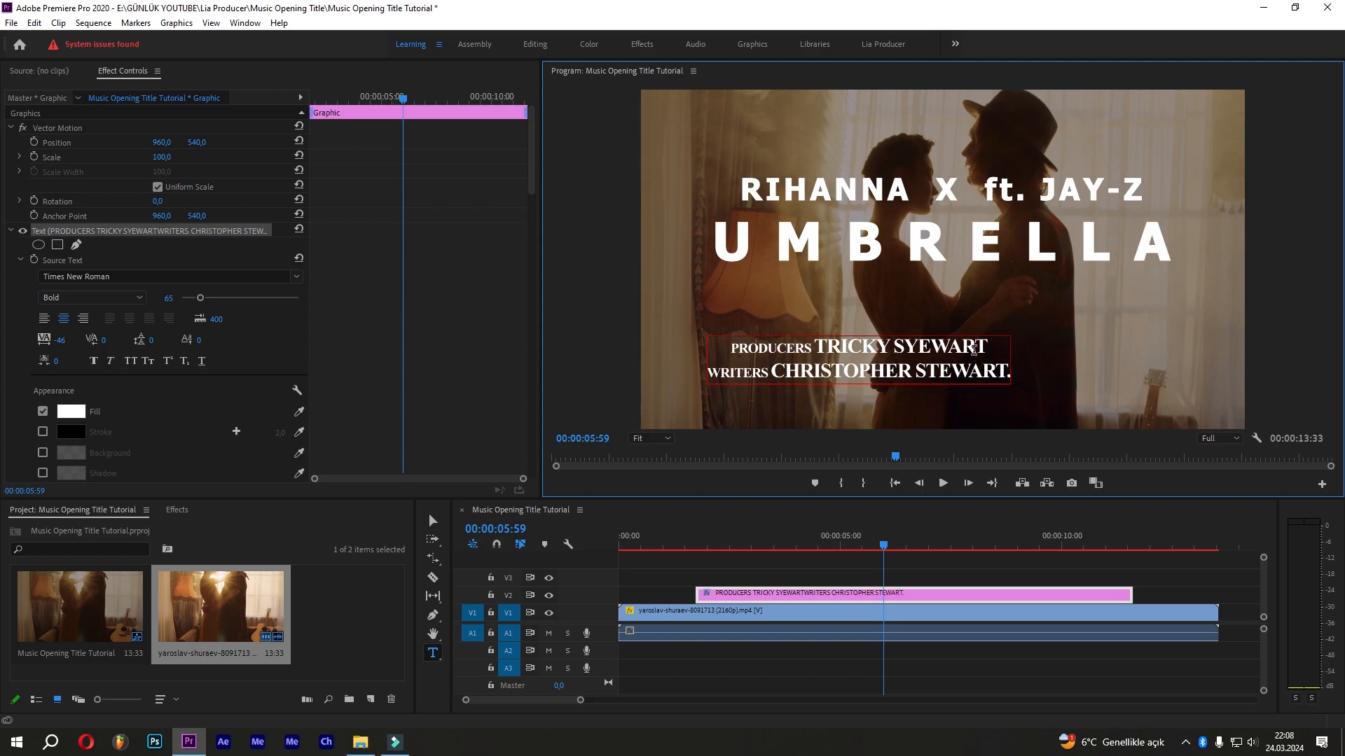
{"action": "type", "text": "."}
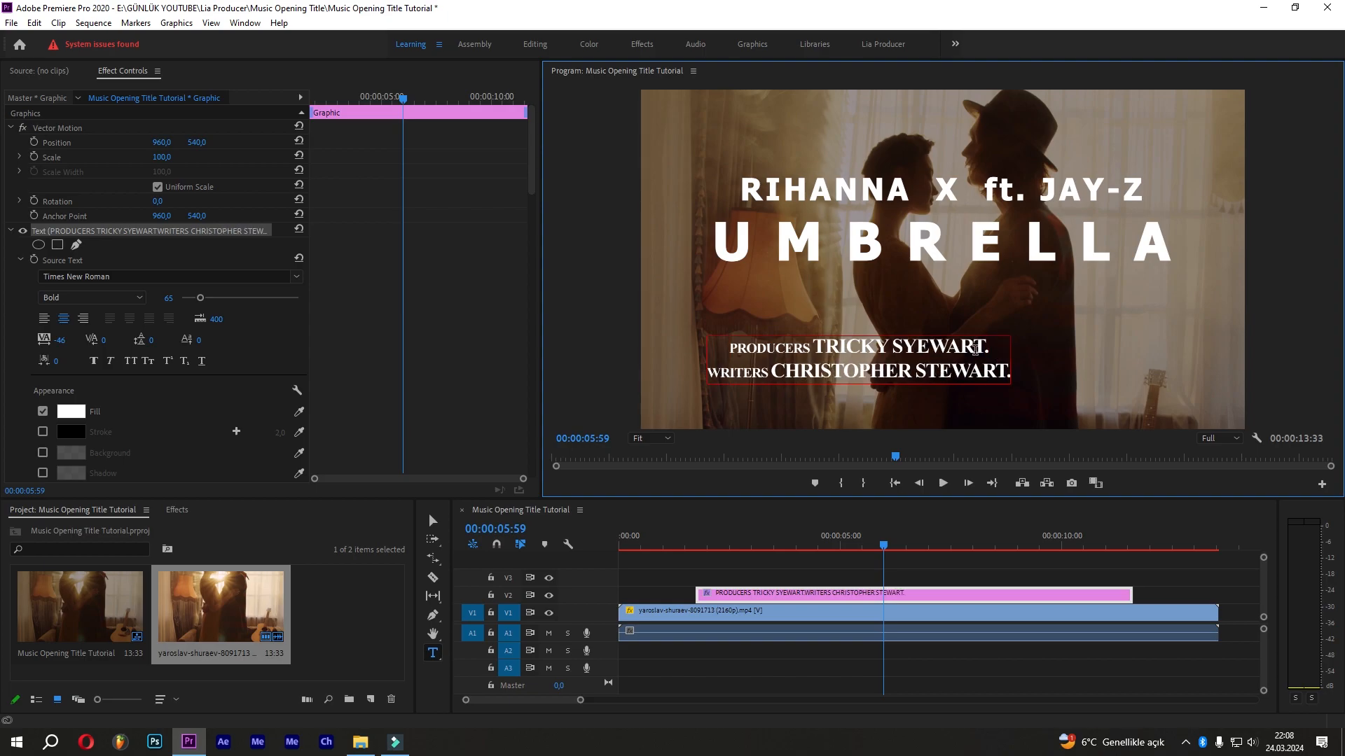
{"action": "type", "text": " TERIUS NASH."}
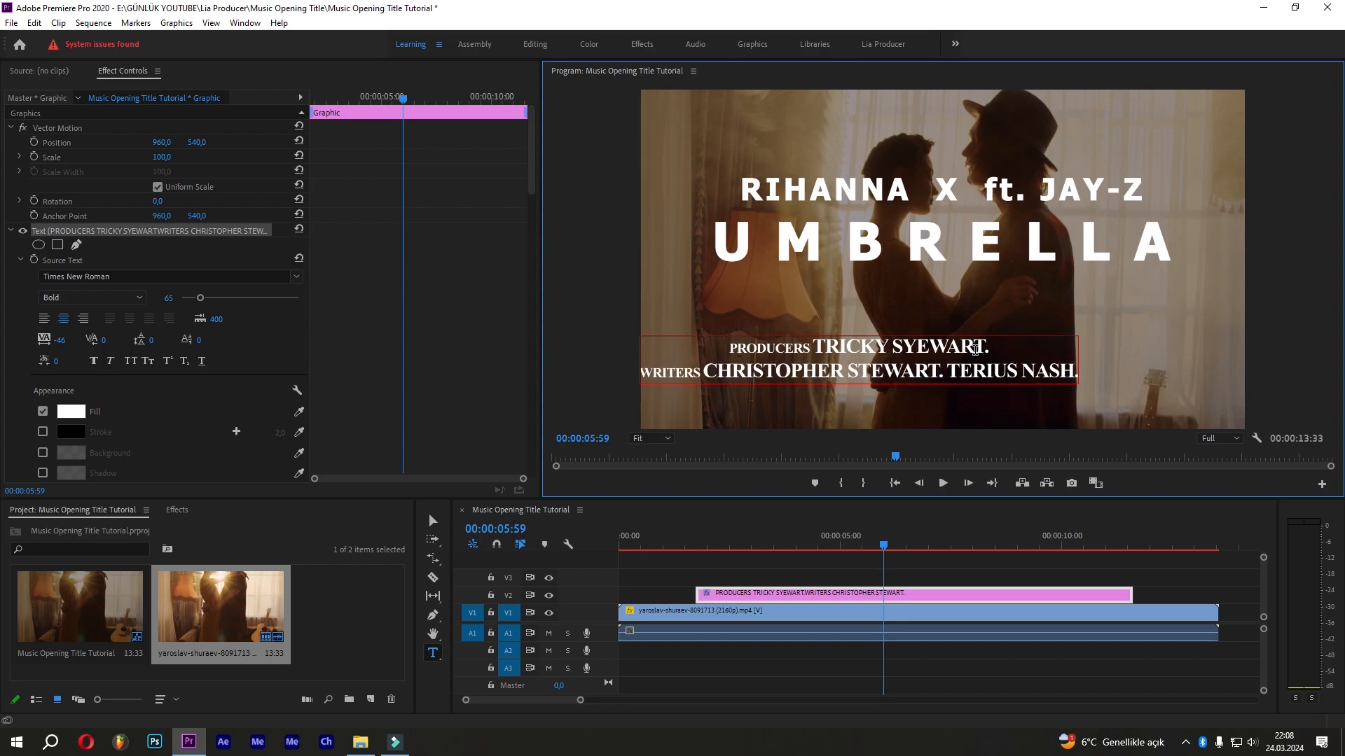
{"action": "key", "text": "Return"}
{"action": "type", "text": "KUK HARREL."}
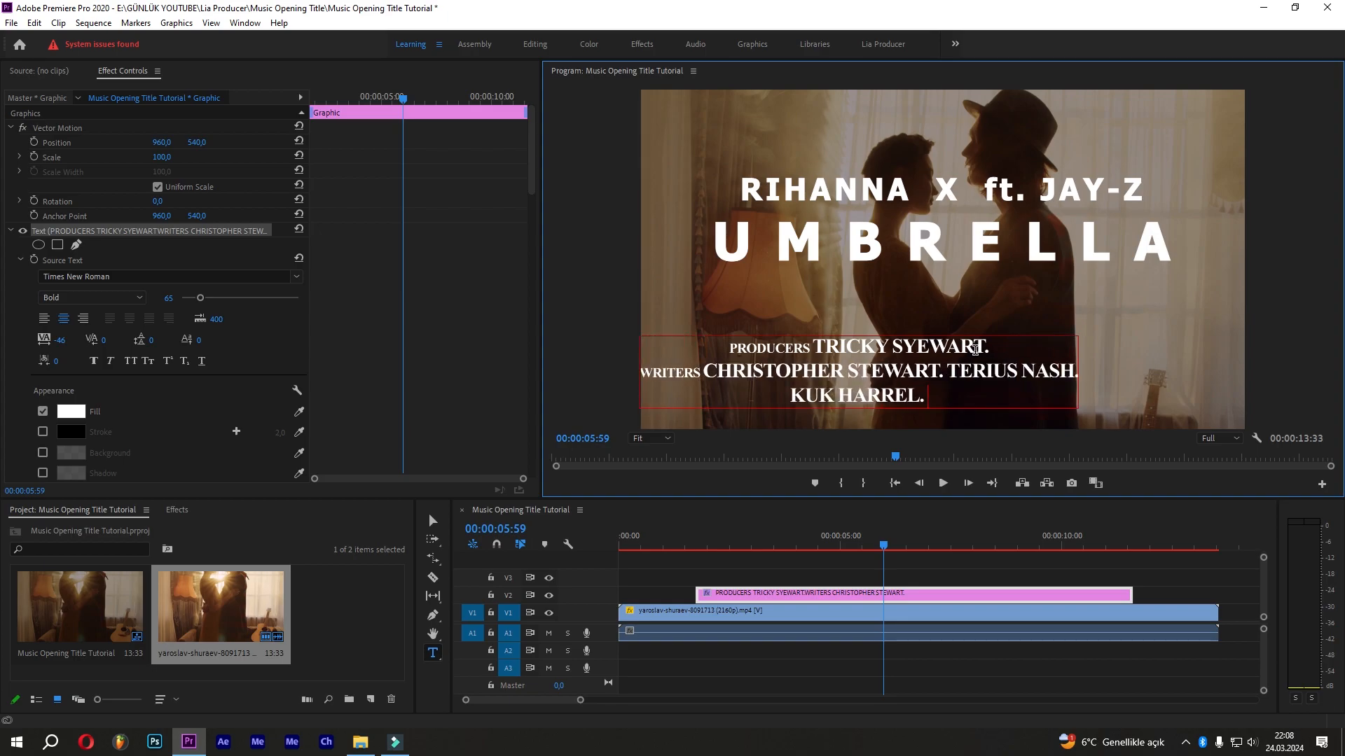
{"action": "type", "text": " SHAWN CARTERR."}
Add a fourth line reading "GENRE SYN" and move the credits block beneath UMBRELLA, at about 938.7, 661.2.
{"action": "key", "text": "Return"}
{"action": "type", "text": "G"}
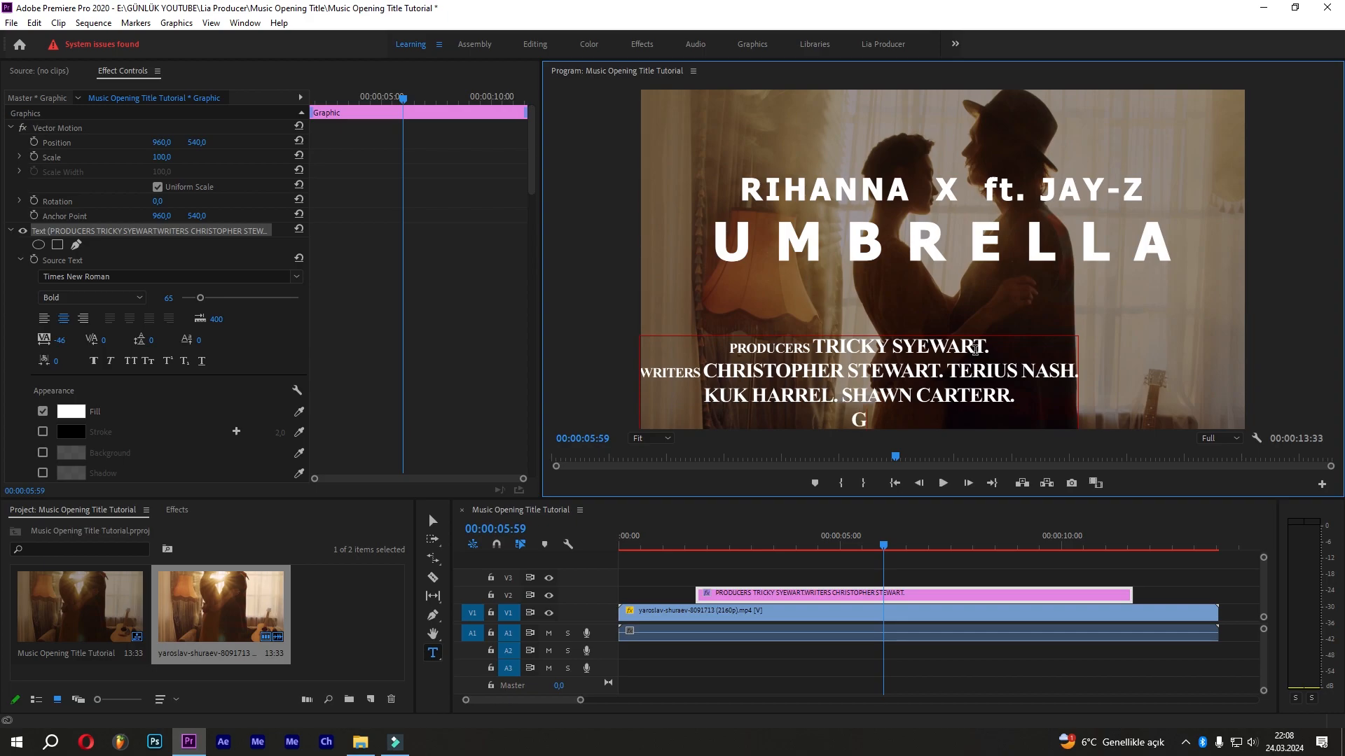
{"action": "type", "text": "ENRE SYN"}
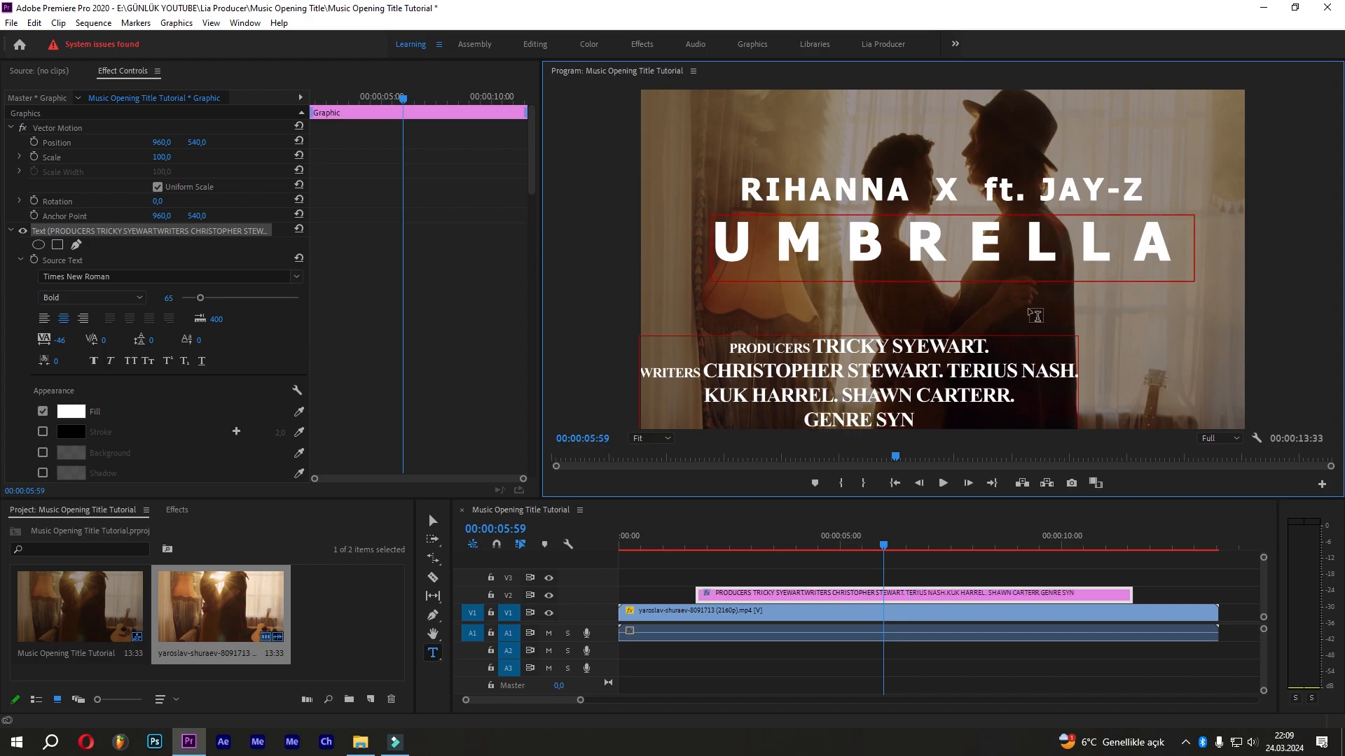
{"action": "left_click", "coordinate": [428, 520]}
{"action": "left_click_drag", "start_coordinate": [934, 394], "coordinate": [1010, 338]}
Set only the word GENRE in the last credit line to size 44.
{"action": "left_click", "coordinate": [432, 655]}
{"action": "left_click", "coordinate": [908, 369]}
{"action": "double_click", "coordinate": [909, 369]}
{"action": "left_click", "coordinate": [168, 300]}
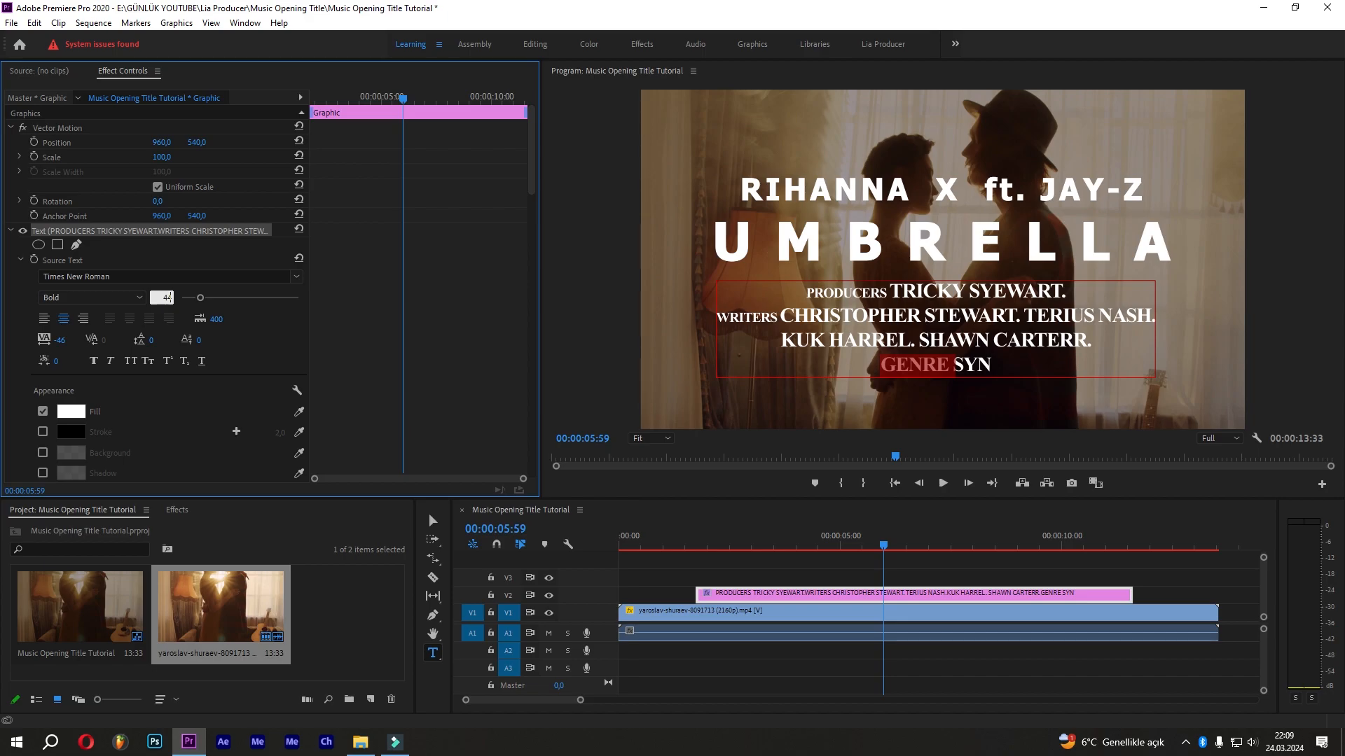
{"action": "type", "text": "44"}
{"action": "key", "text": "Return"}
Extend the last credit line to read "GENRE SYNTHPOP-R&B LABEL" and set the word LABEL to size 44.
{"action": "left_click", "coordinate": [982, 364]}
{"action": "type", "text": "THPOP-R&B LABEL"}
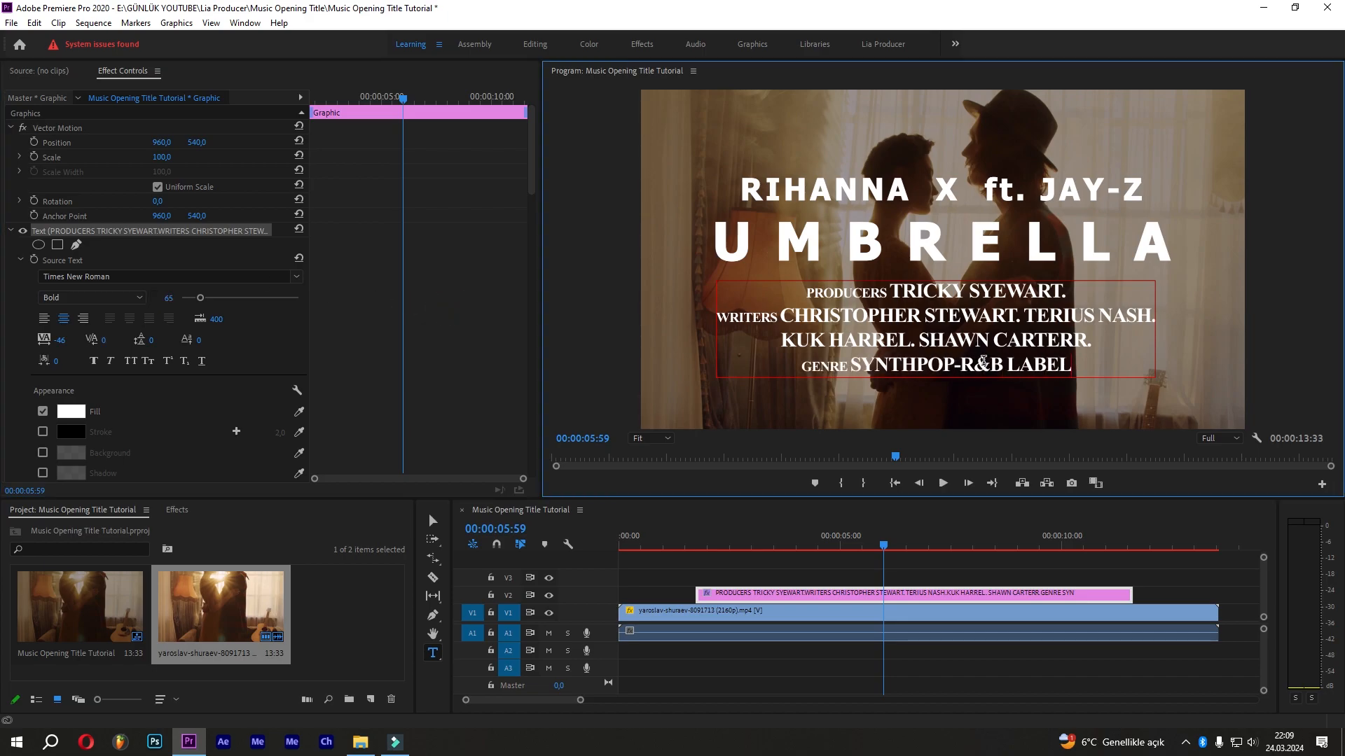
{"action": "double_click", "coordinate": [1052, 365]}
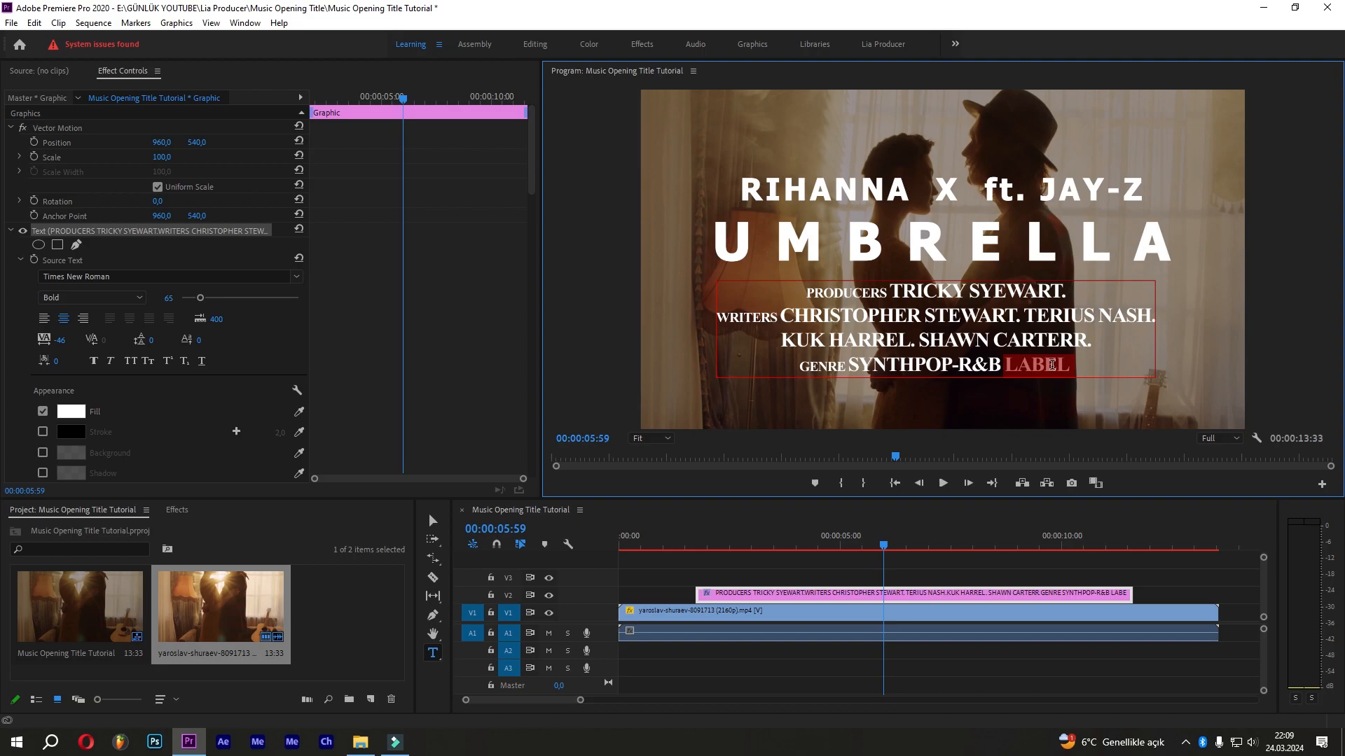
{"action": "left_click", "coordinate": [168, 299]}
{"action": "type", "text": "44"}
{"action": "key", "text": "Return"}
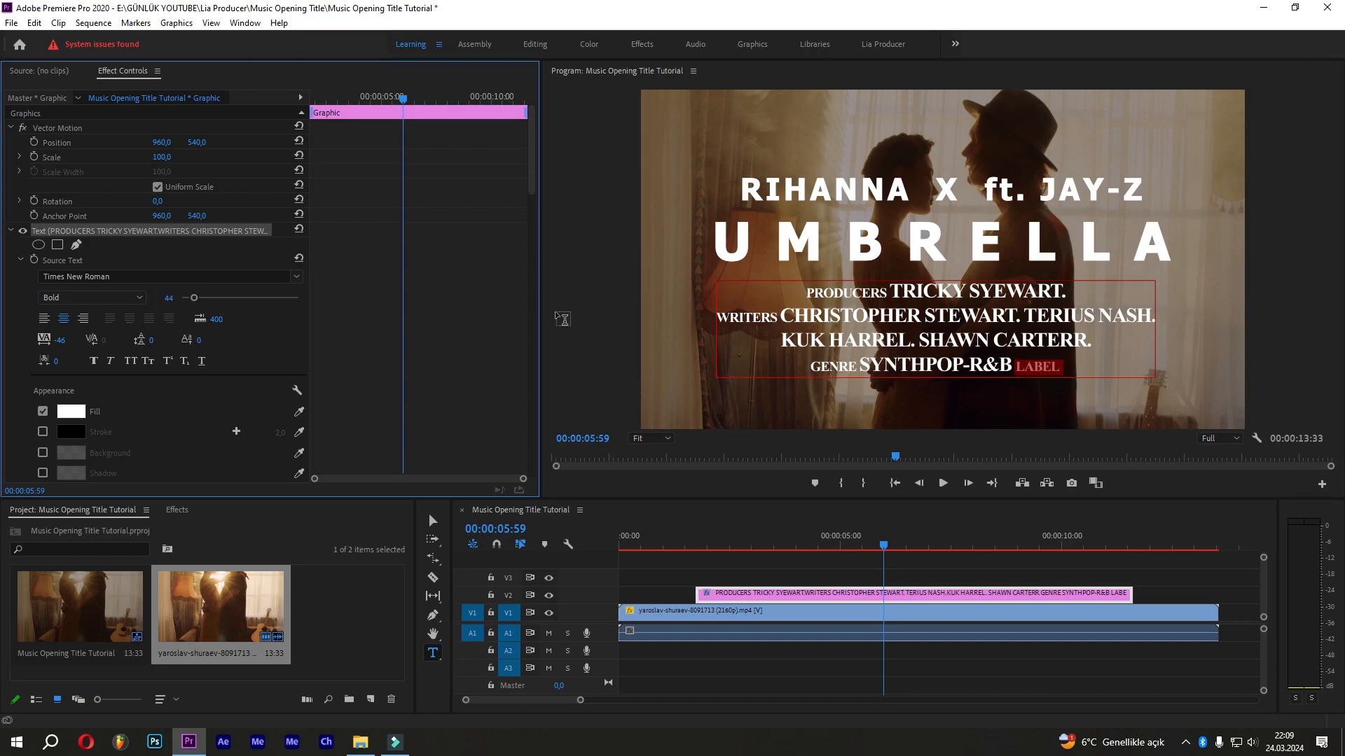
Append "DEFJAM/SRPOO" after LABEL in the last credit line at size 65.
{"action": "left_click", "coordinate": [1065, 367]}
{"action": "type", "text": "DEF"}
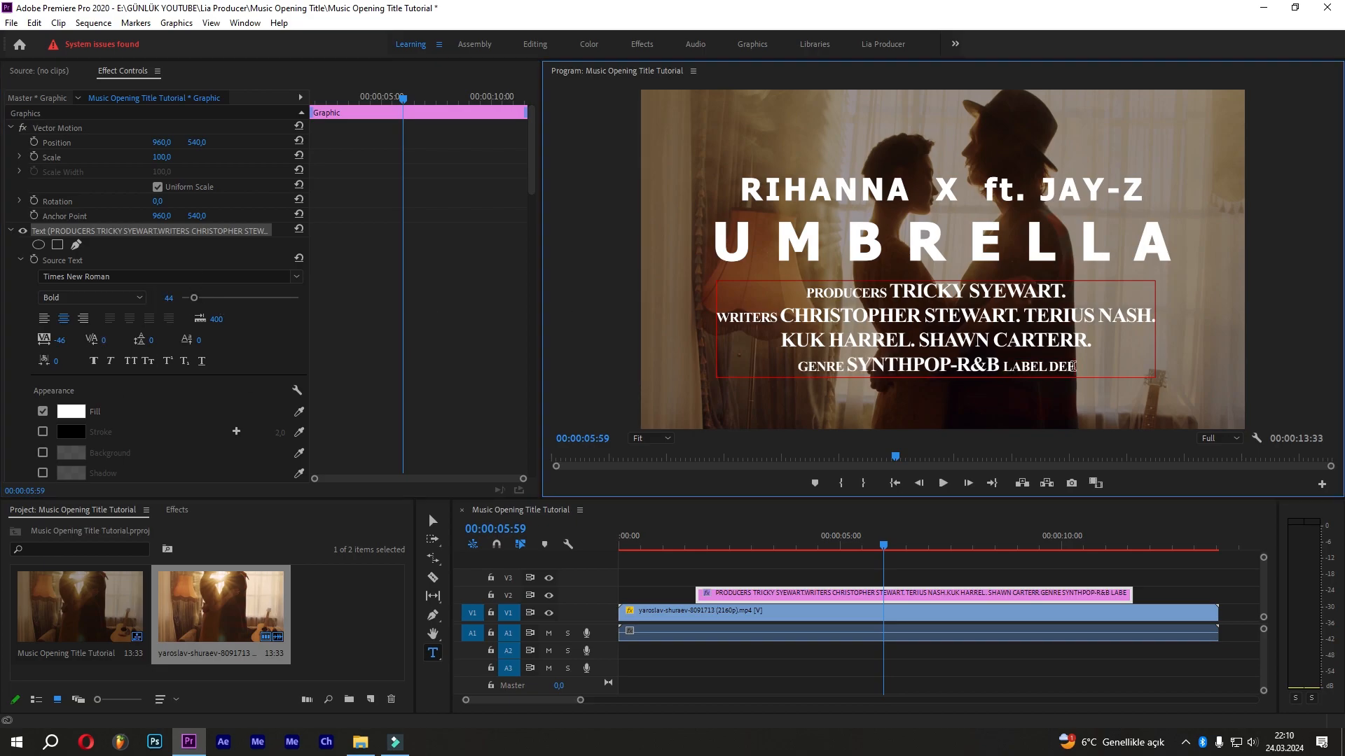
{"action": "type", "text": "JAM"}
{"action": "double_click", "coordinate": [1061, 366]}
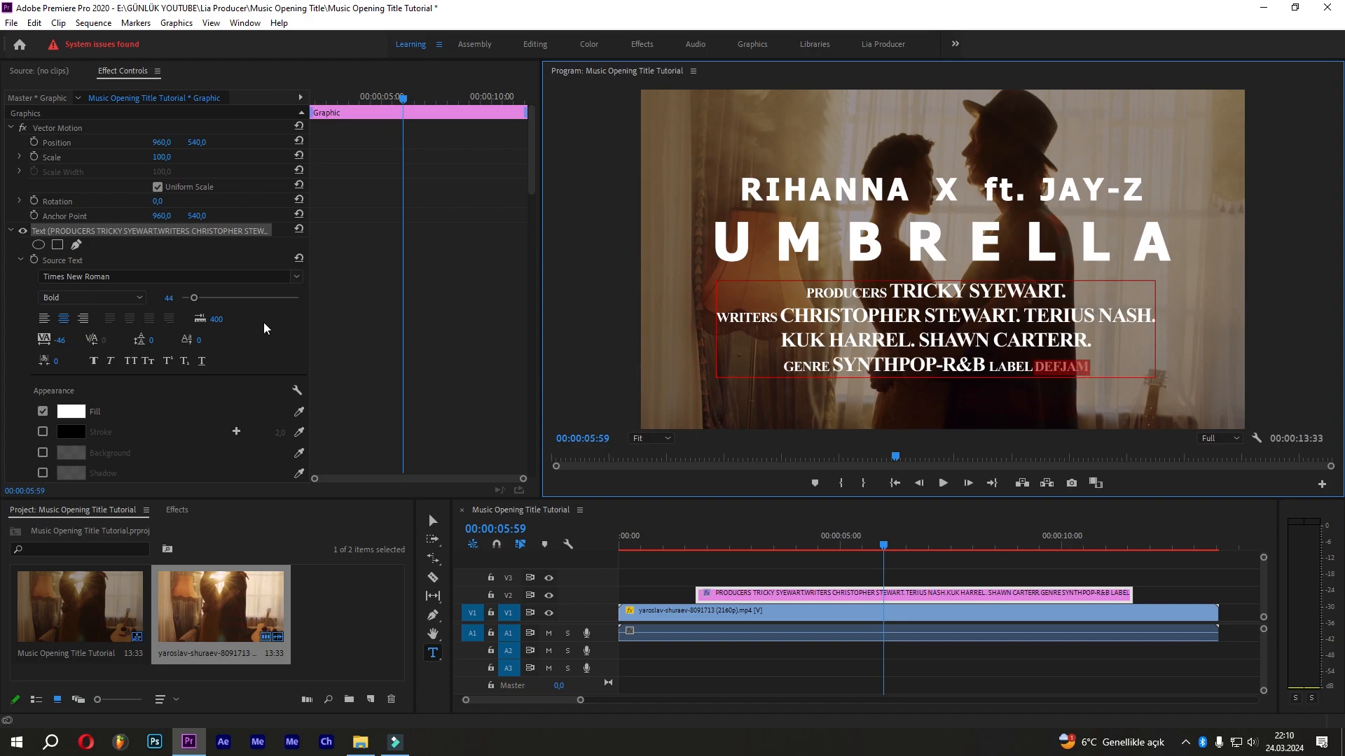
{"action": "left_click", "coordinate": [166, 300]}
{"action": "type", "text": "65"}
{"action": "key", "text": "Return"}
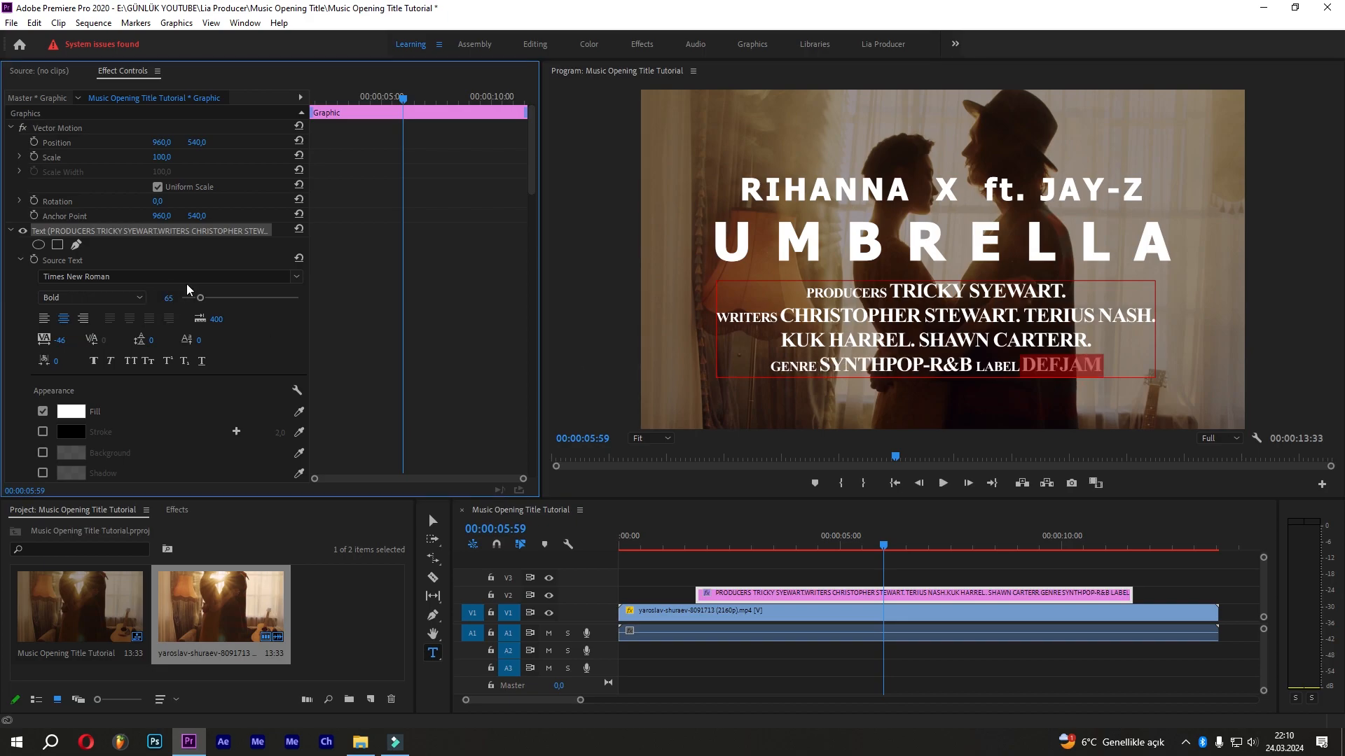
{"action": "left_click", "coordinate": [1107, 365]}
{"action": "type", "text": "/SRPOO"}
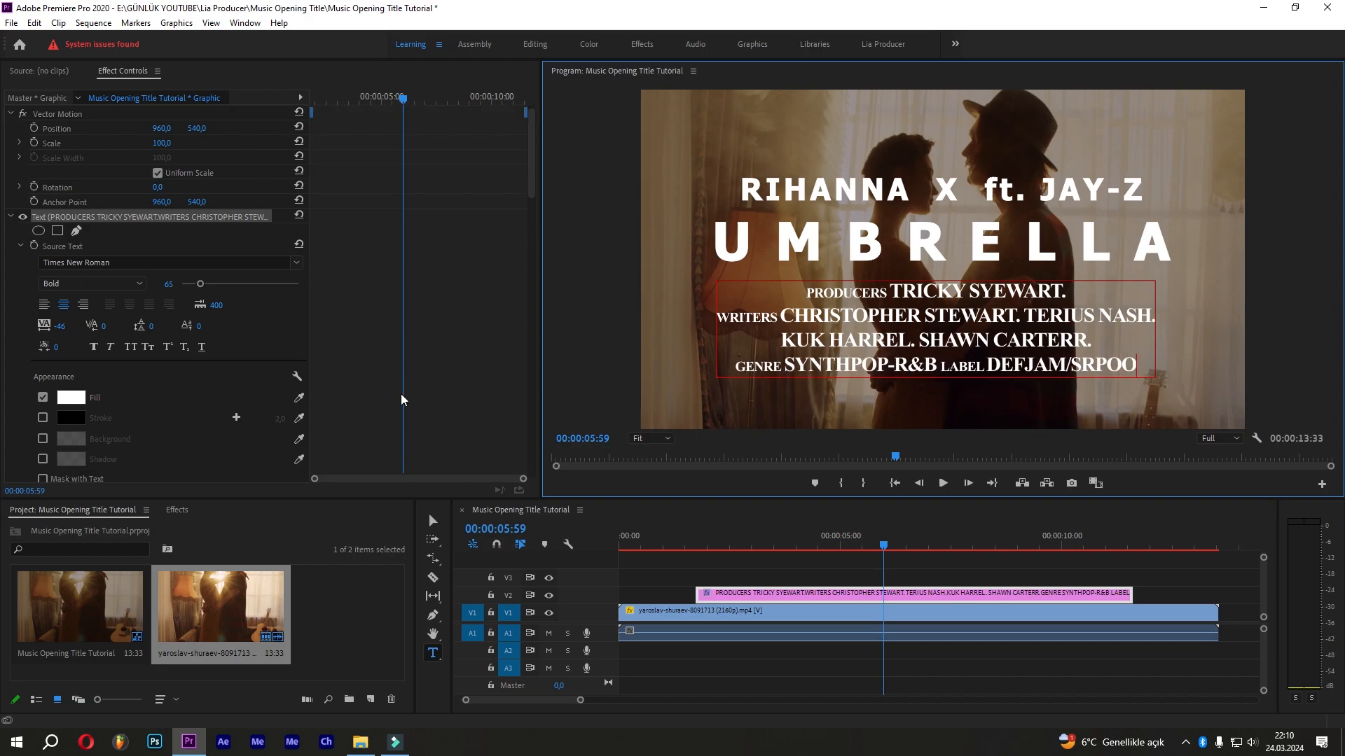
Turn off uniform scaling for the credits text and set its vertical scale to 120.
{"action": "scroll", "coordinate": [413, 372], "scroll_direction": "down", "scroll_amount": 3}
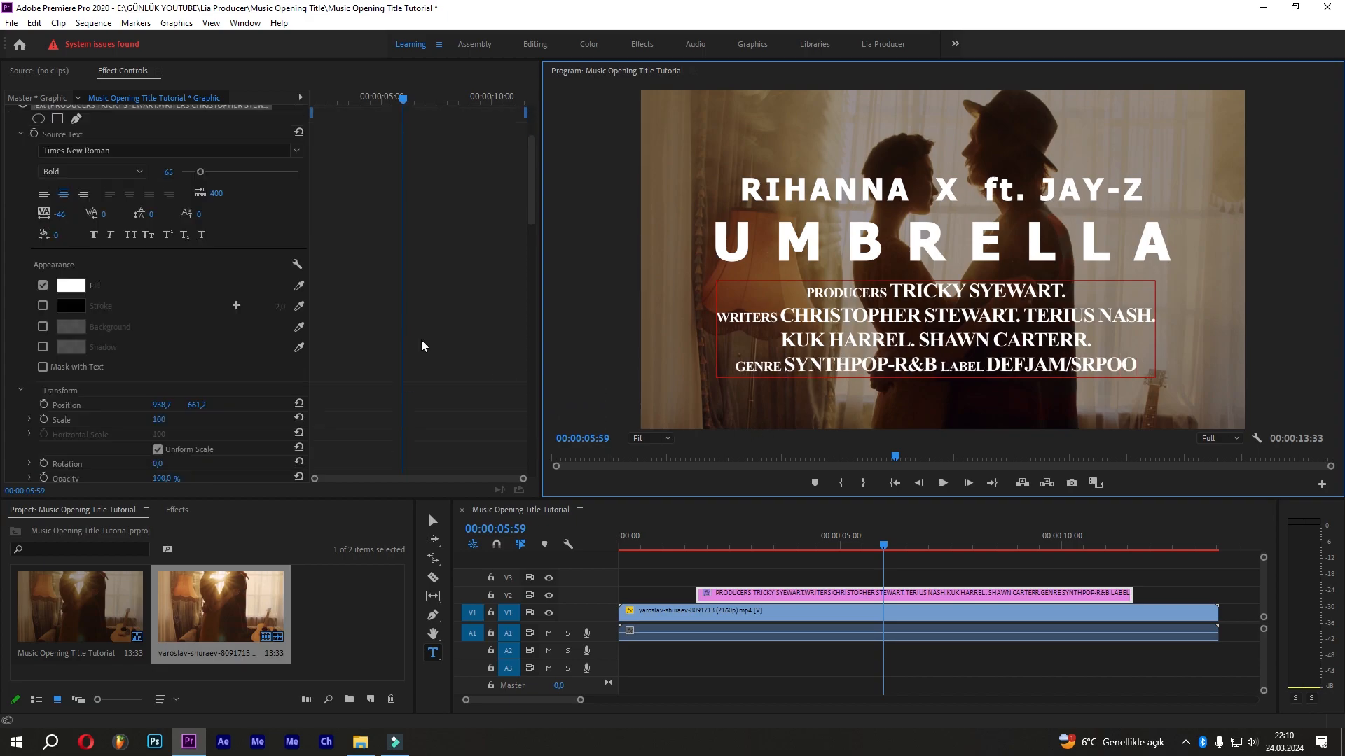
{"action": "left_click", "coordinate": [158, 450]}
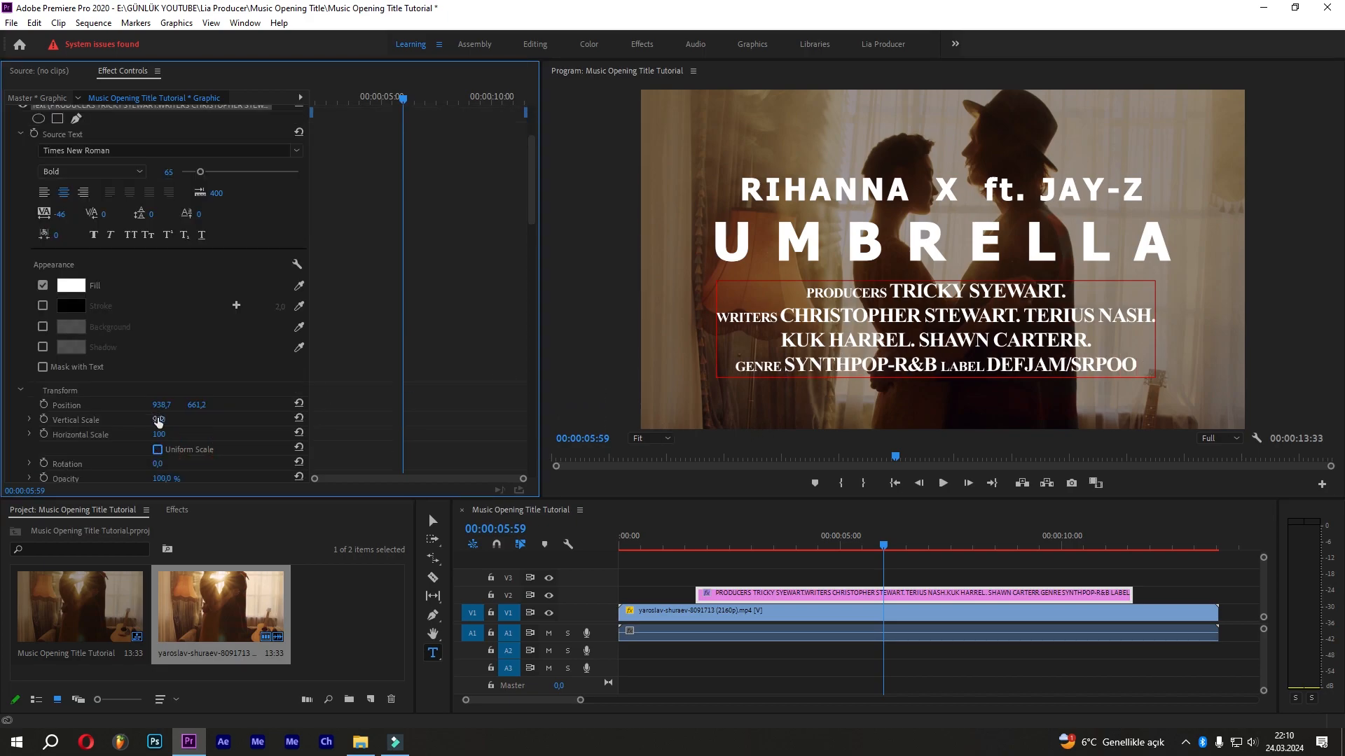
{"action": "left_click_drag", "start_coordinate": [159, 420], "coordinate": [186, 419]}
{"action": "left_click", "coordinate": [160, 420]}
{"action": "type", "text": "120"}
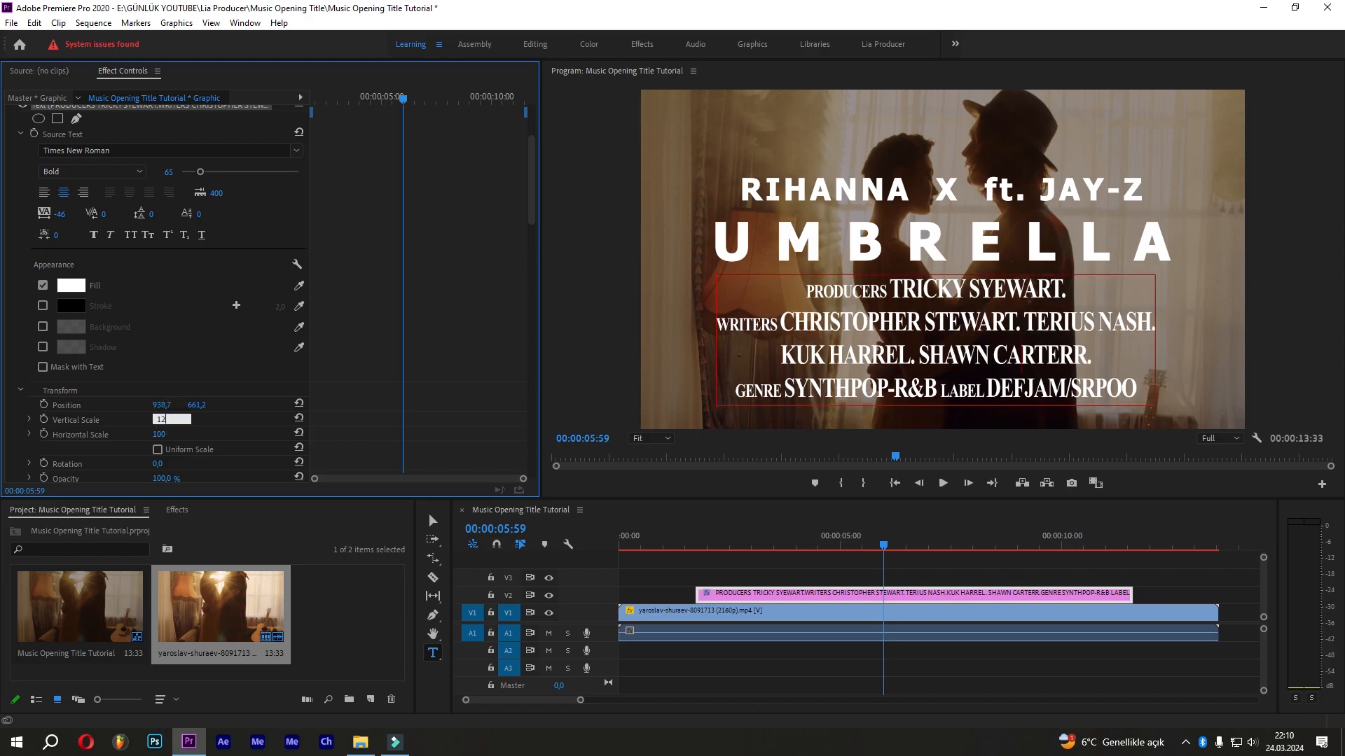
{"action": "key", "text": "Return"}
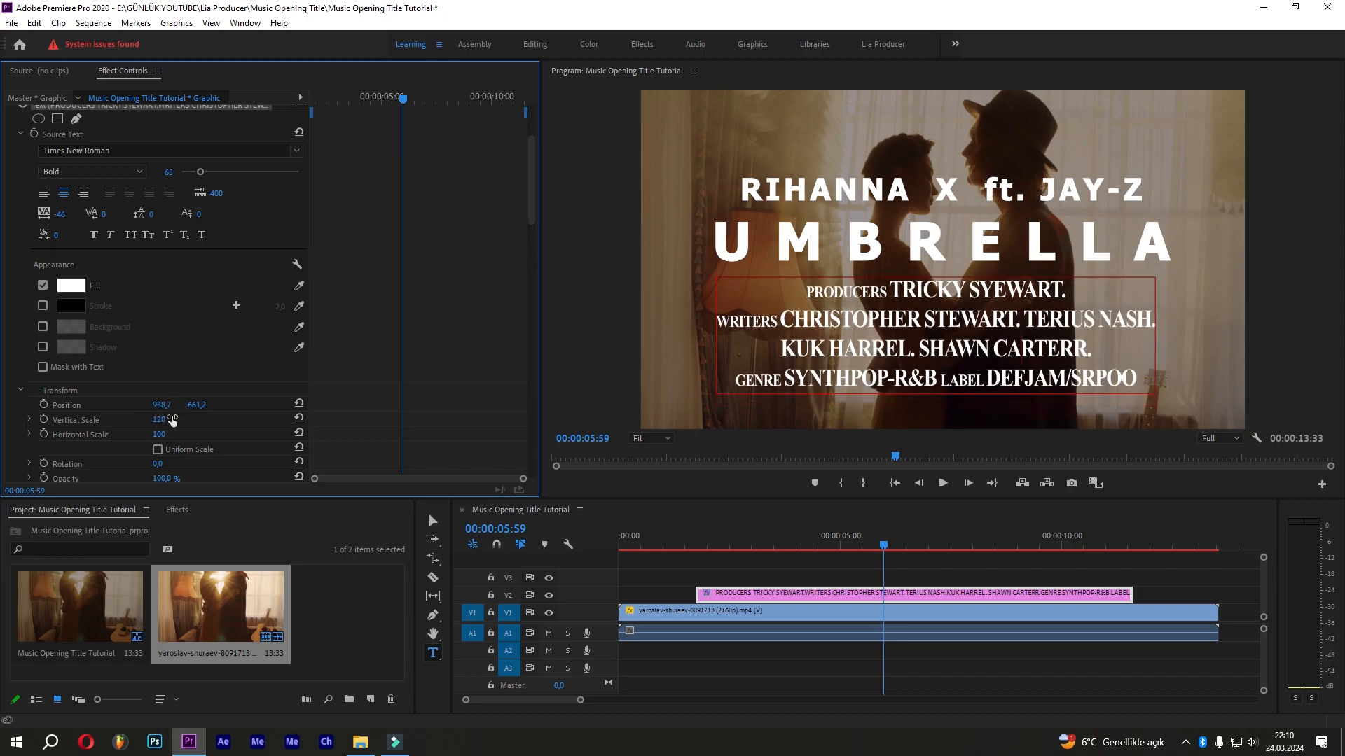
Reset the credits block's position to the frame centre and lower it beneath UMBRELLA, to 960, 705.
{"action": "left_click", "coordinate": [294, 404]}
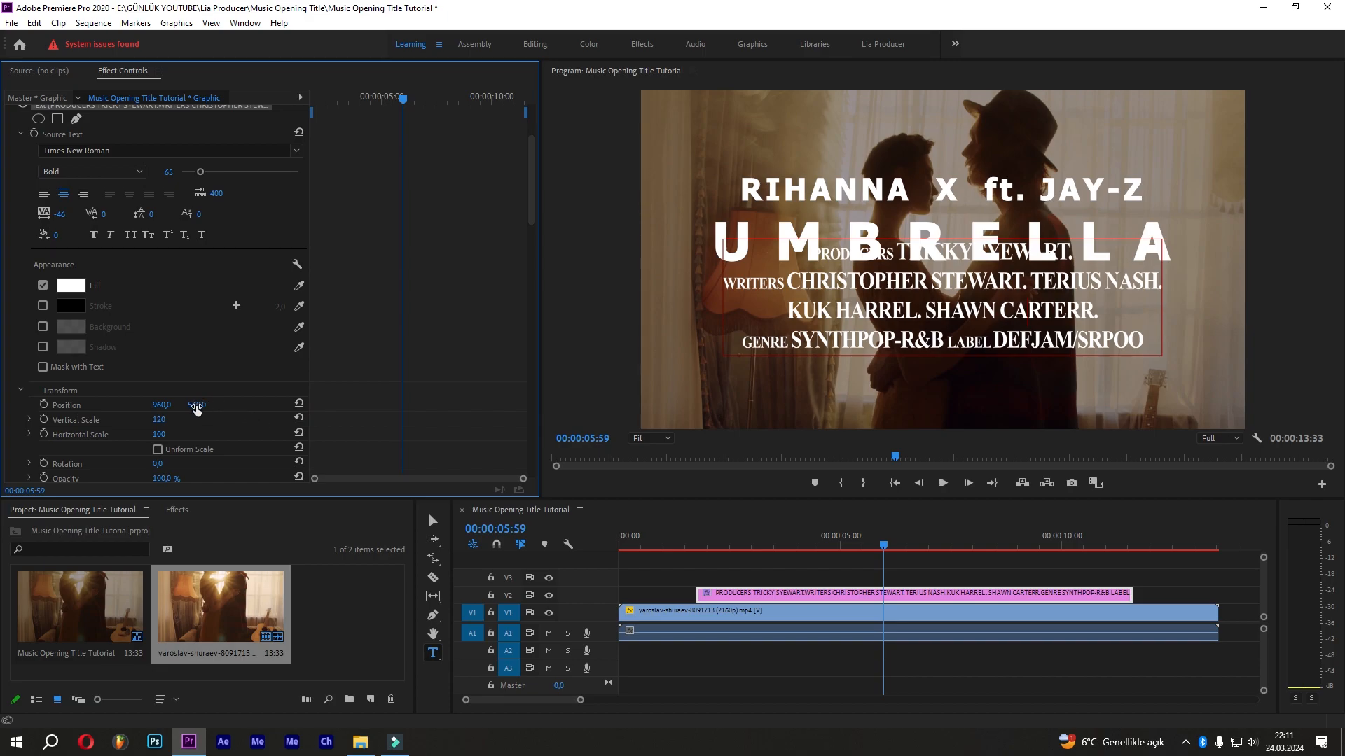
{"action": "left_click_drag", "start_coordinate": [198, 405], "coordinate": [201, 400]}
{"action": "left_click", "coordinate": [432, 521]}
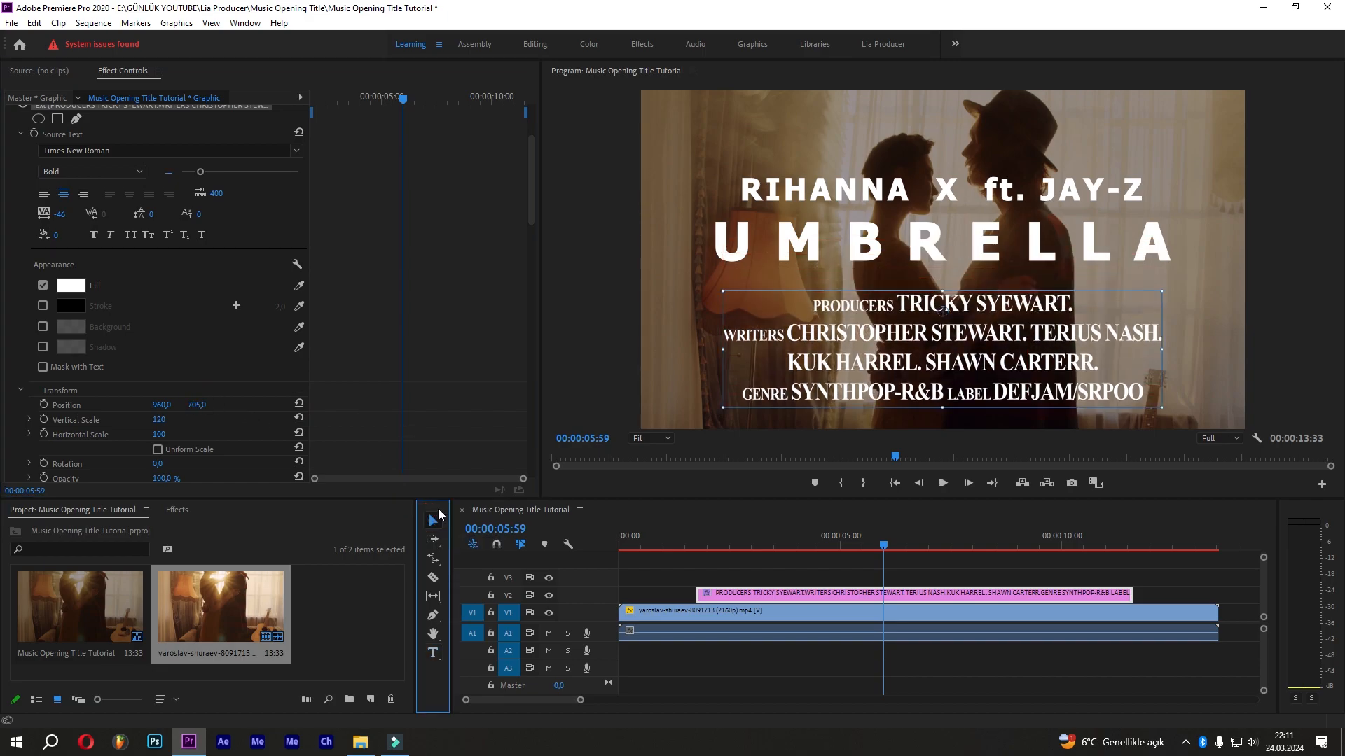
Set the blend mode of the whole title graphic's opacity to Overlay.
{"action": "scroll", "coordinate": [388, 364], "scroll_direction": "down", "scroll_amount": 5}
{"action": "scroll", "coordinate": [388, 368], "scroll_direction": "down", "scroll_amount": 10}
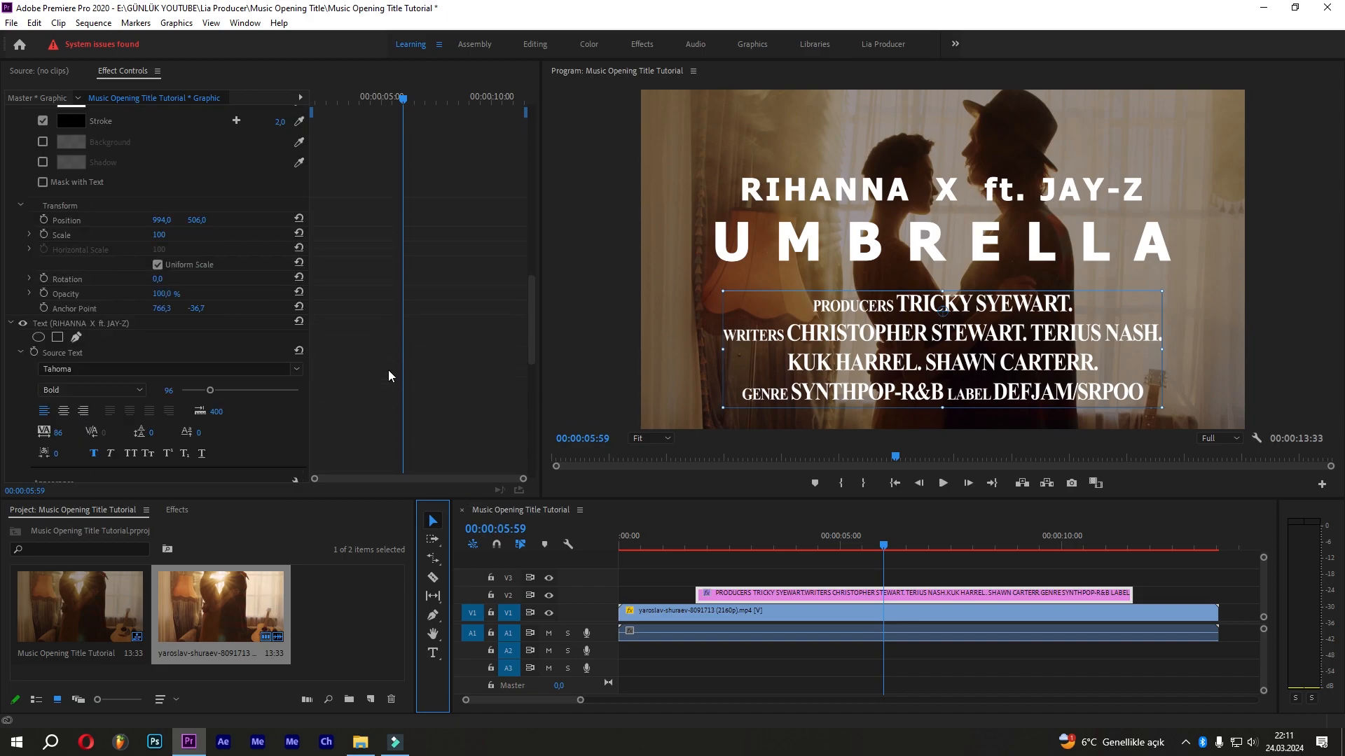
{"action": "left_click", "coordinate": [333, 391]}
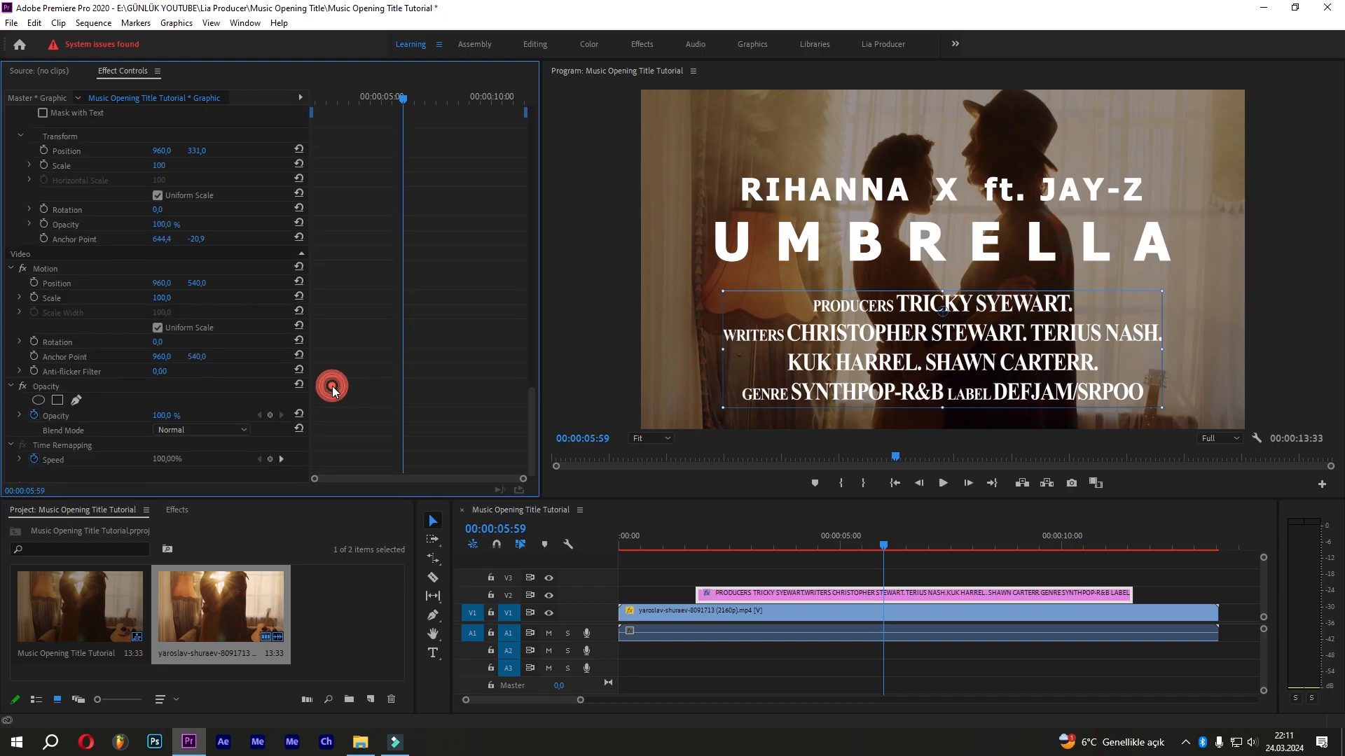
{"action": "left_click", "coordinate": [212, 429]}
{"action": "left_click", "coordinate": [199, 207]}
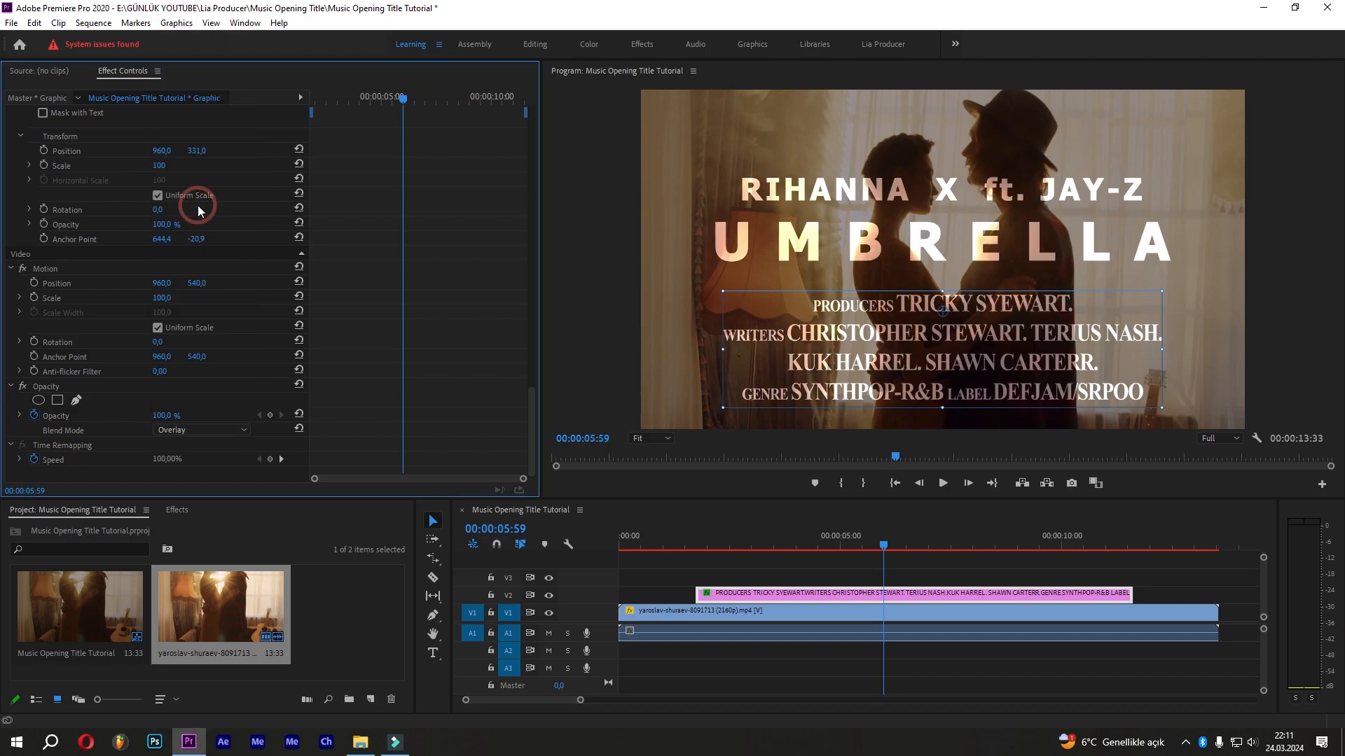
Fade in the title graphic with opacity keyframes of 0% at its start, 00:00:01:45, and 100% at 00:00:03:00.
{"action": "left_click_drag", "start_coordinate": [399, 87], "coordinate": [276, 132]}
{"action": "left_click", "coordinate": [173, 416]}
{"action": "type", "text": "0"}
{"action": "key", "text": "Return"}
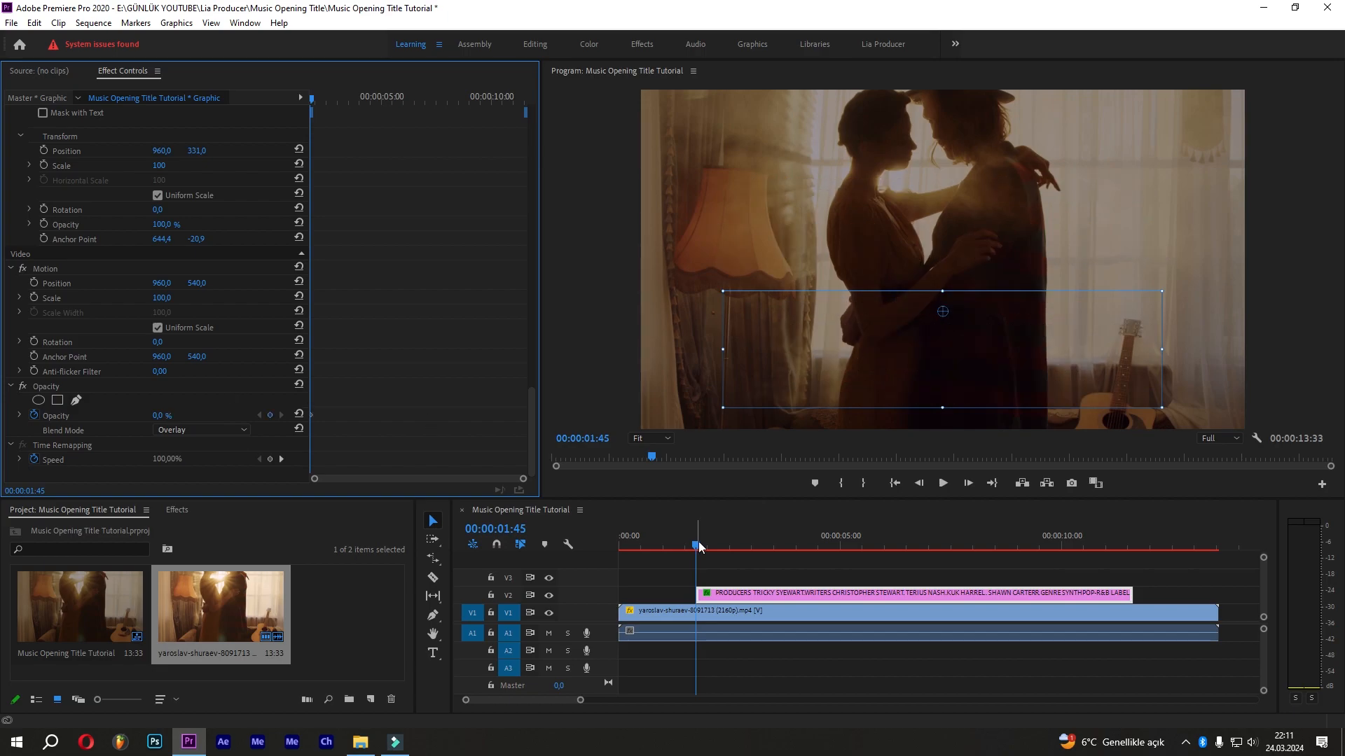
{"action": "left_click_drag", "start_coordinate": [699, 547], "coordinate": [751, 547]}
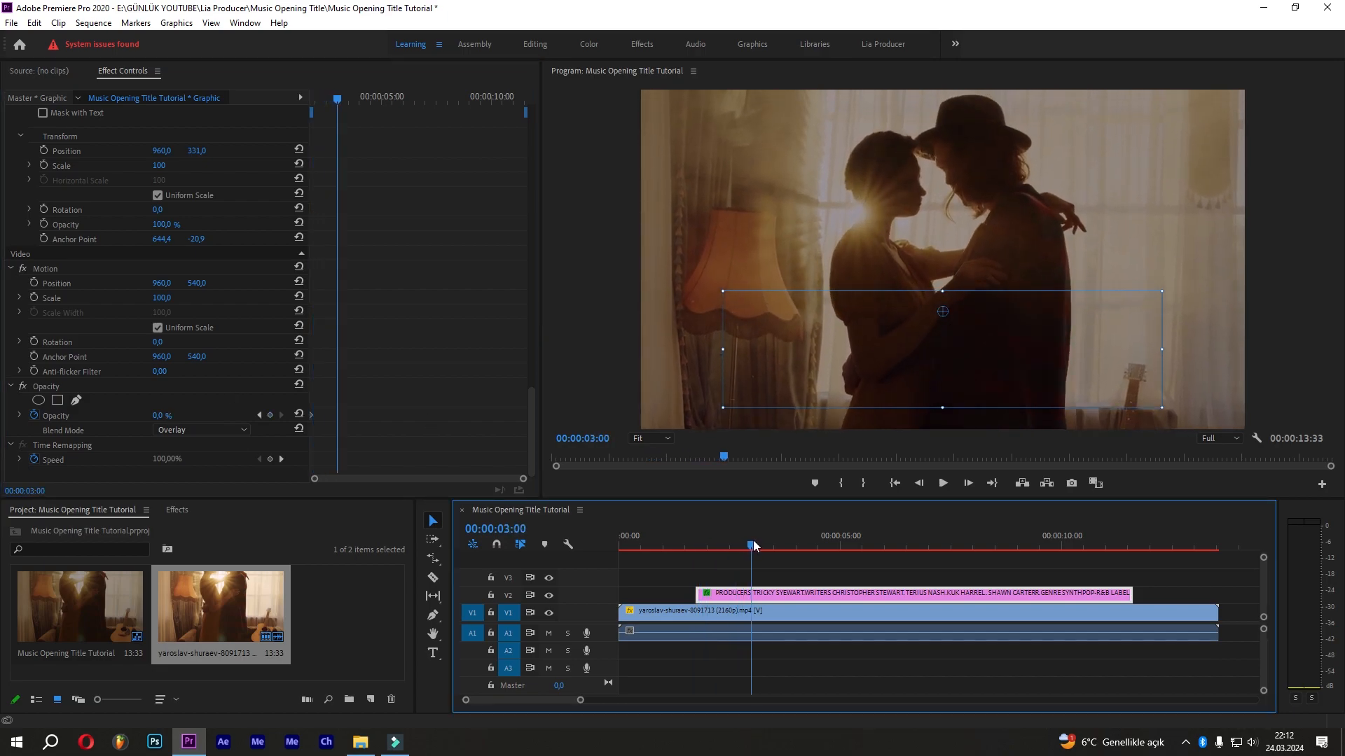
{"action": "left_click", "coordinate": [299, 416]}
Add opacity keyframes of 100% at 00:00:08:32 and 0% at the title graphic's end, and pull the last one back to about 00:00:10:19.
{"action": "left_click_drag", "start_coordinate": [416, 103], "coordinate": [461, 123]}
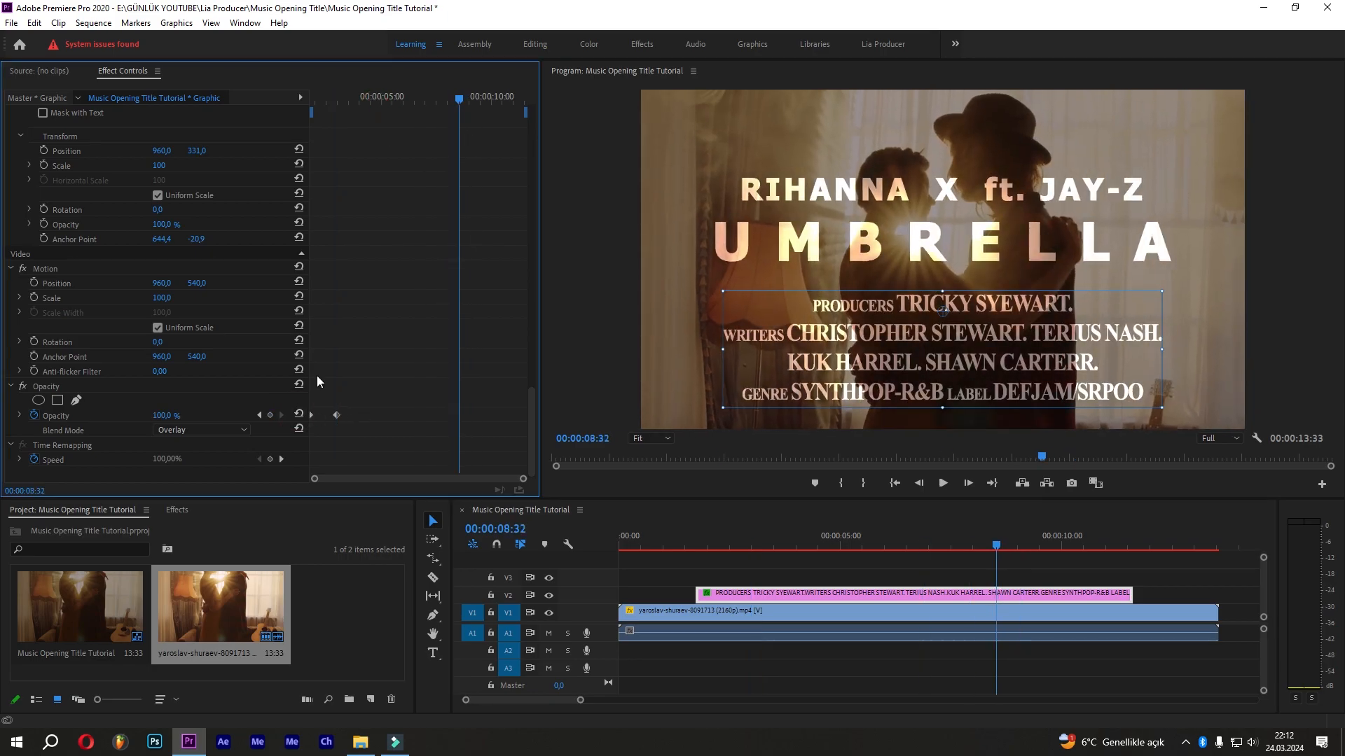
{"action": "left_click", "coordinate": [299, 384]}
{"action": "left_click_drag", "start_coordinate": [460, 98], "coordinate": [563, 98]}
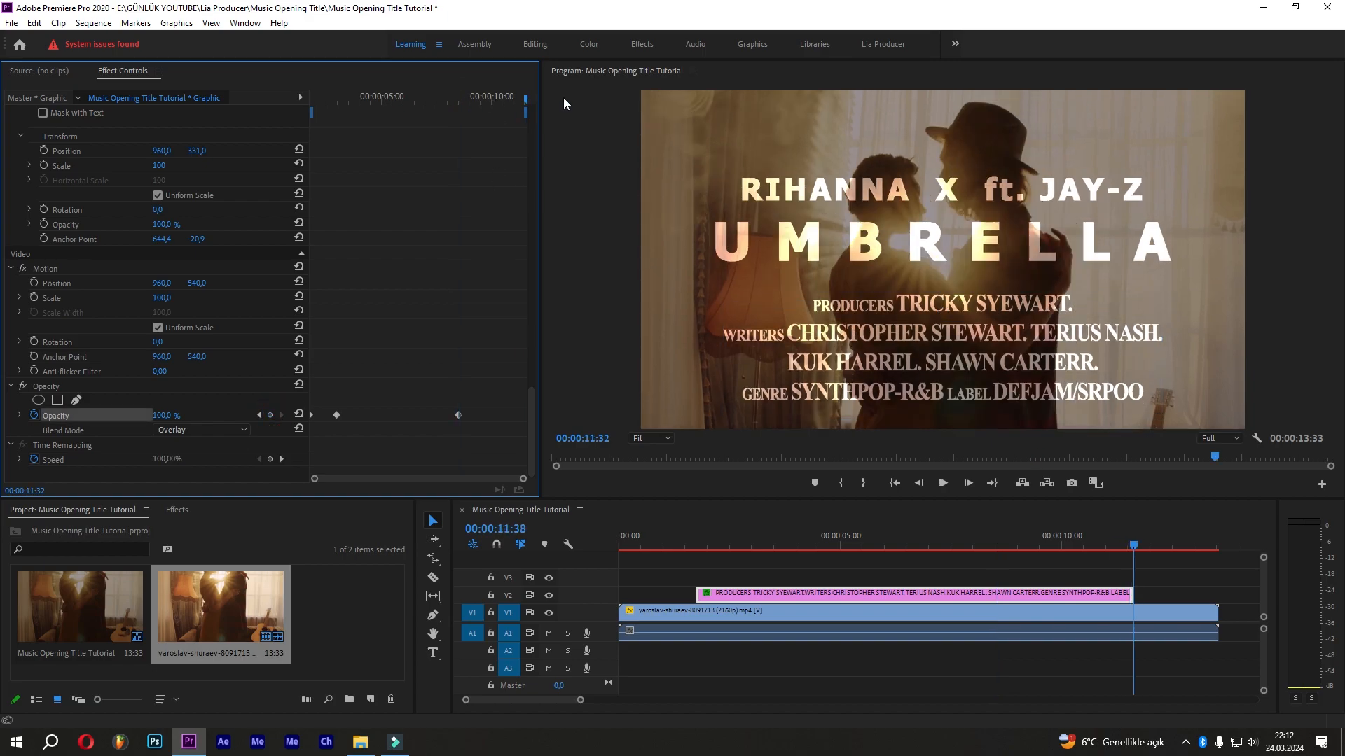
{"action": "left_click_drag", "start_coordinate": [168, 416], "coordinate": [105, 416]}
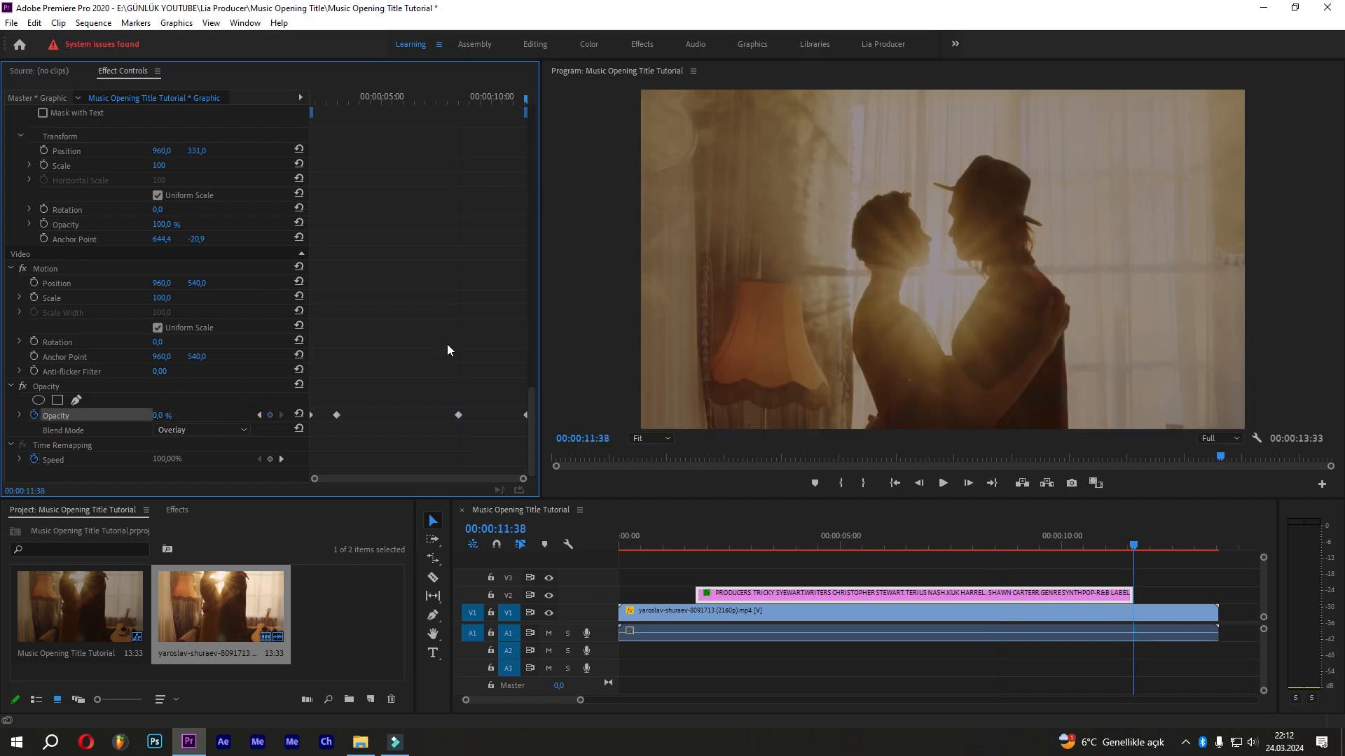
{"action": "left_click_drag", "start_coordinate": [338, 98], "coordinate": [494, 134]}
{"action": "mouse_move", "coordinate": [524, 415]}
{"action": "left_mouse_down"}
{"action": "mouse_move", "coordinate": [496, 419]}
{"action": "mouse_move", "coordinate": [500, 404]}
{"action": "left_mouse_up"}
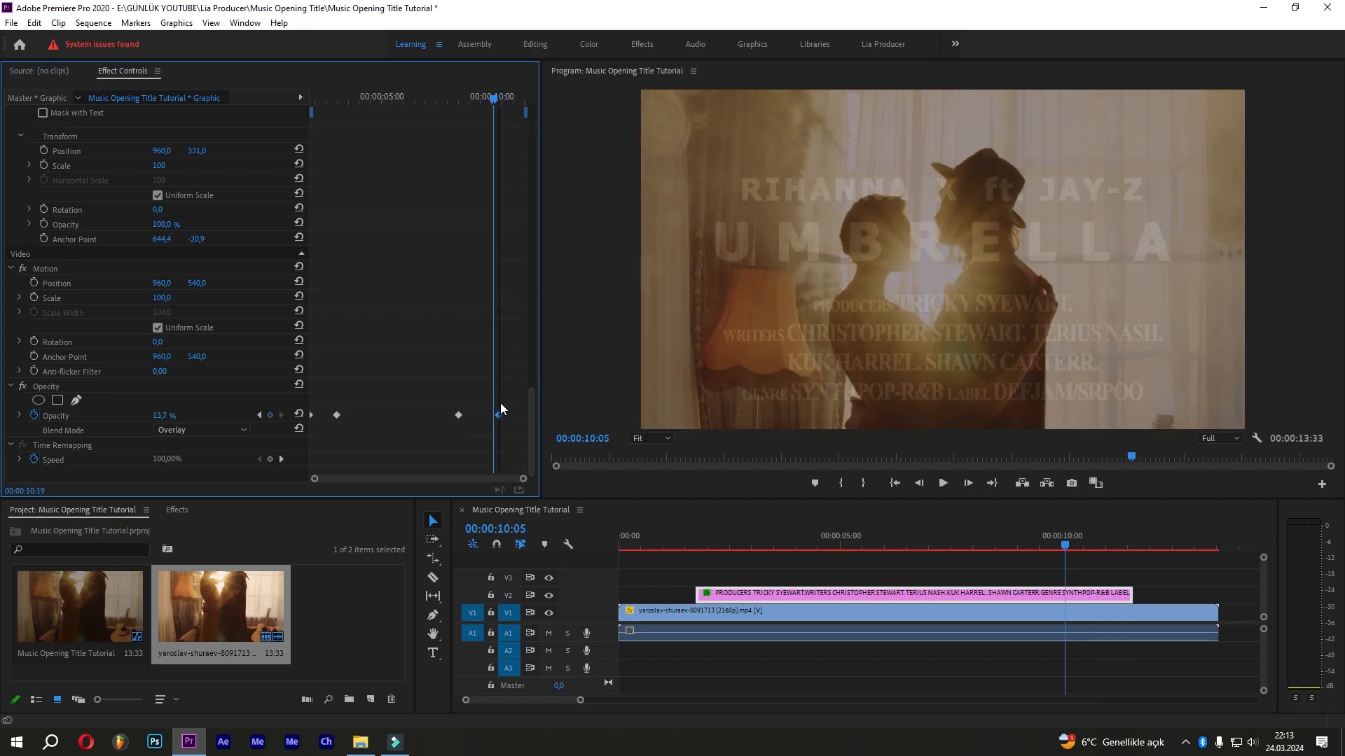
Trim the title graphic's end to its last opacity keyframe and shorten the video clip to end at about 00:00:11:34.
{"action": "left_click", "coordinate": [499, 99]}
{"action": "left_click_drag", "start_coordinate": [1130, 594], "coordinate": [1075, 597]}
{"action": "left_click", "coordinate": [1131, 548]}
{"action": "left_click_drag", "start_coordinate": [1217, 615], "coordinate": [1130, 615]}
Duplicate the title graphic onto track V3 and apply the Gaussian Blur effect to the original on V2.
{"action": "left_click_drag", "start_coordinate": [1122, 535], "coordinate": [864, 579]}
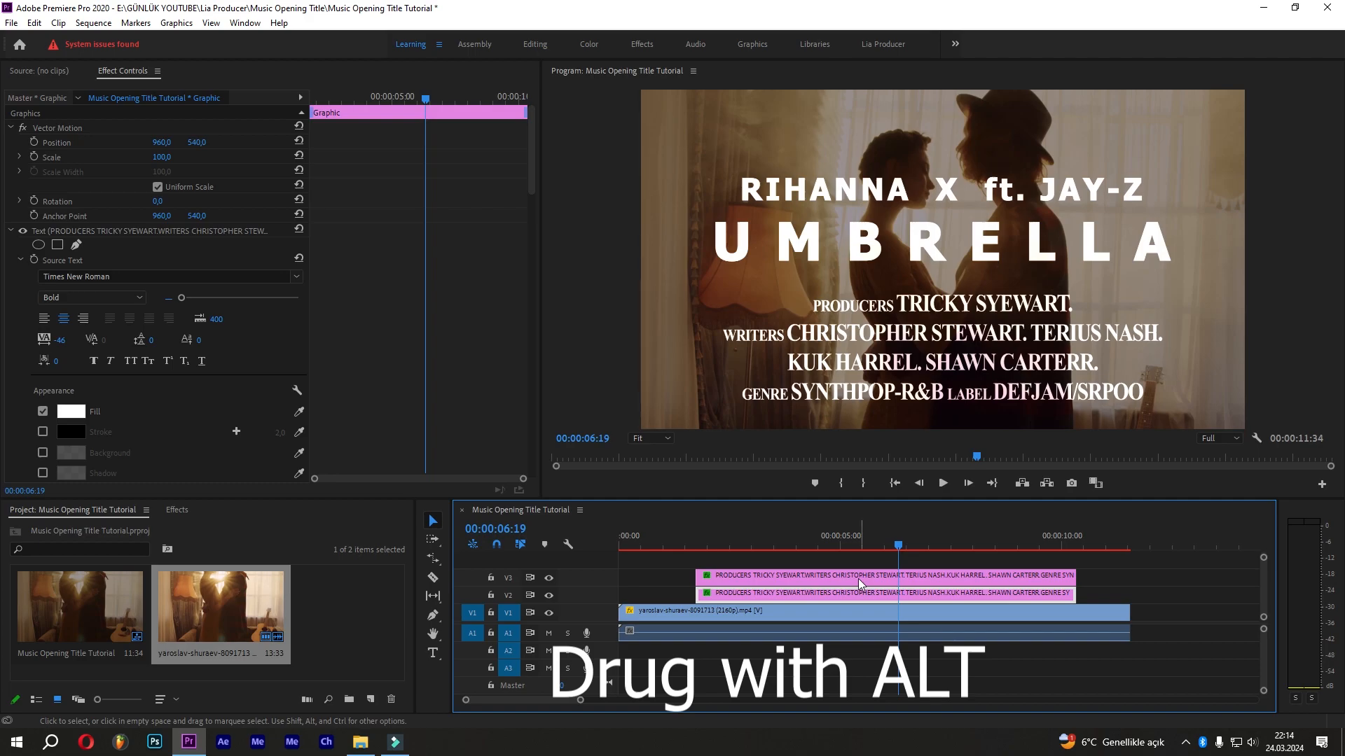
{"action": "left_click", "coordinate": [174, 510]}
{"action": "left_click", "coordinate": [11, 602]}
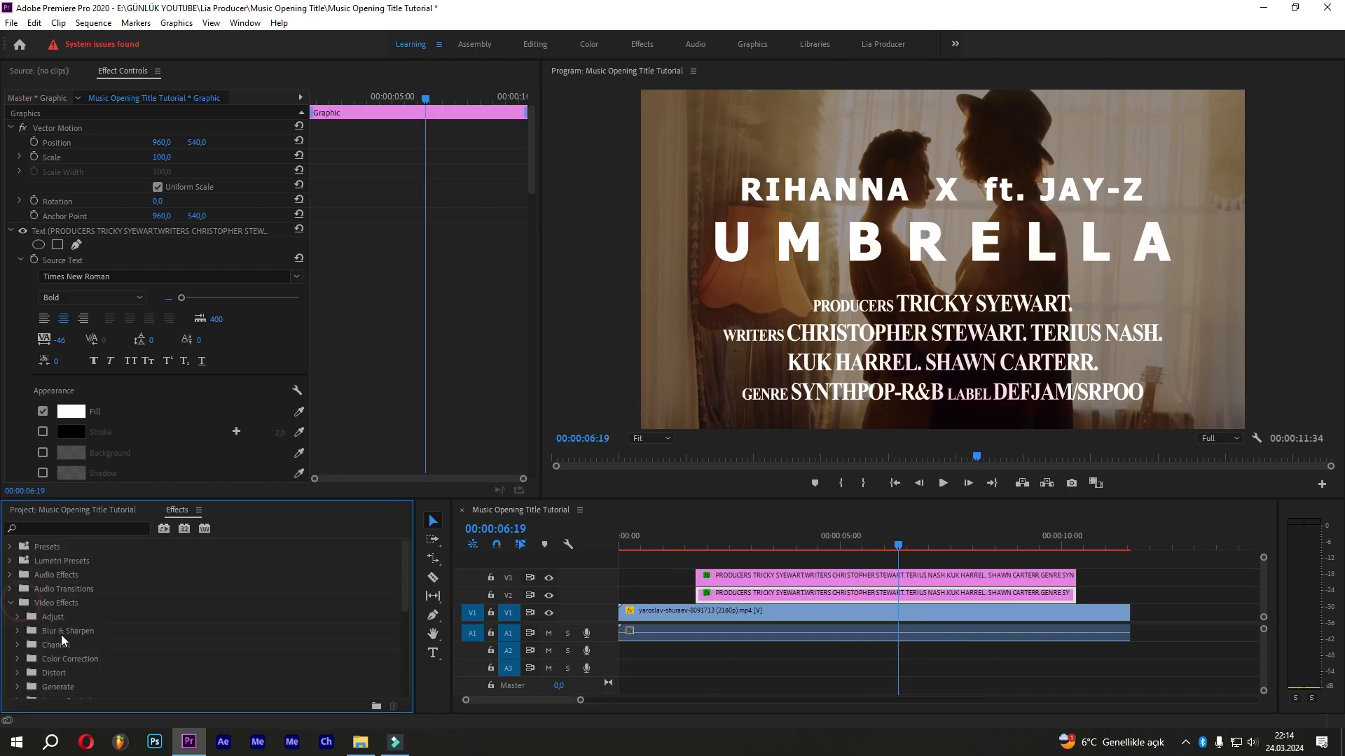
{"action": "left_click", "coordinate": [18, 631]}
{"action": "scroll", "coordinate": [77, 684], "scroll_direction": "down", "scroll_amount": 2}
{"action": "left_click_drag", "start_coordinate": [73, 674], "coordinate": [788, 595]}
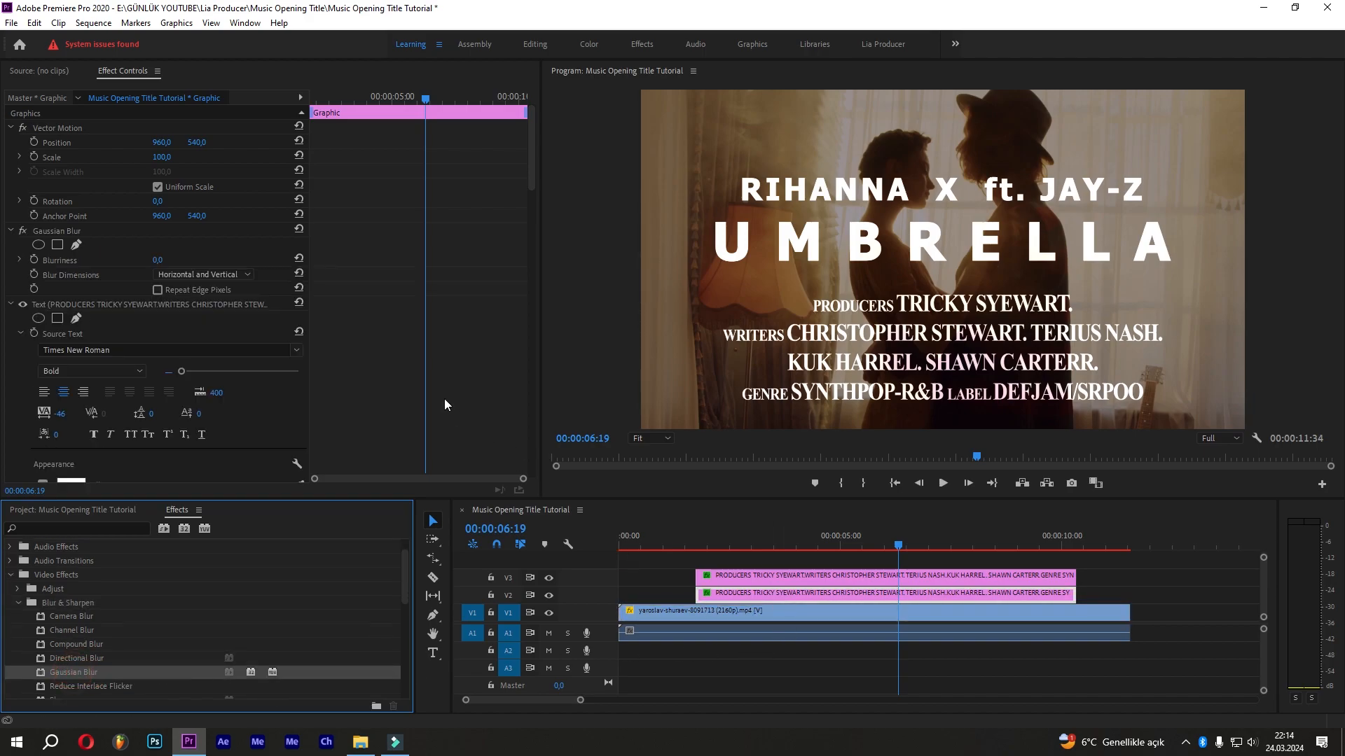
Set the Gaussian Blur's blurriness to 50 on the V2 title graphic to create a glow.
{"action": "left_click", "coordinate": [156, 260]}
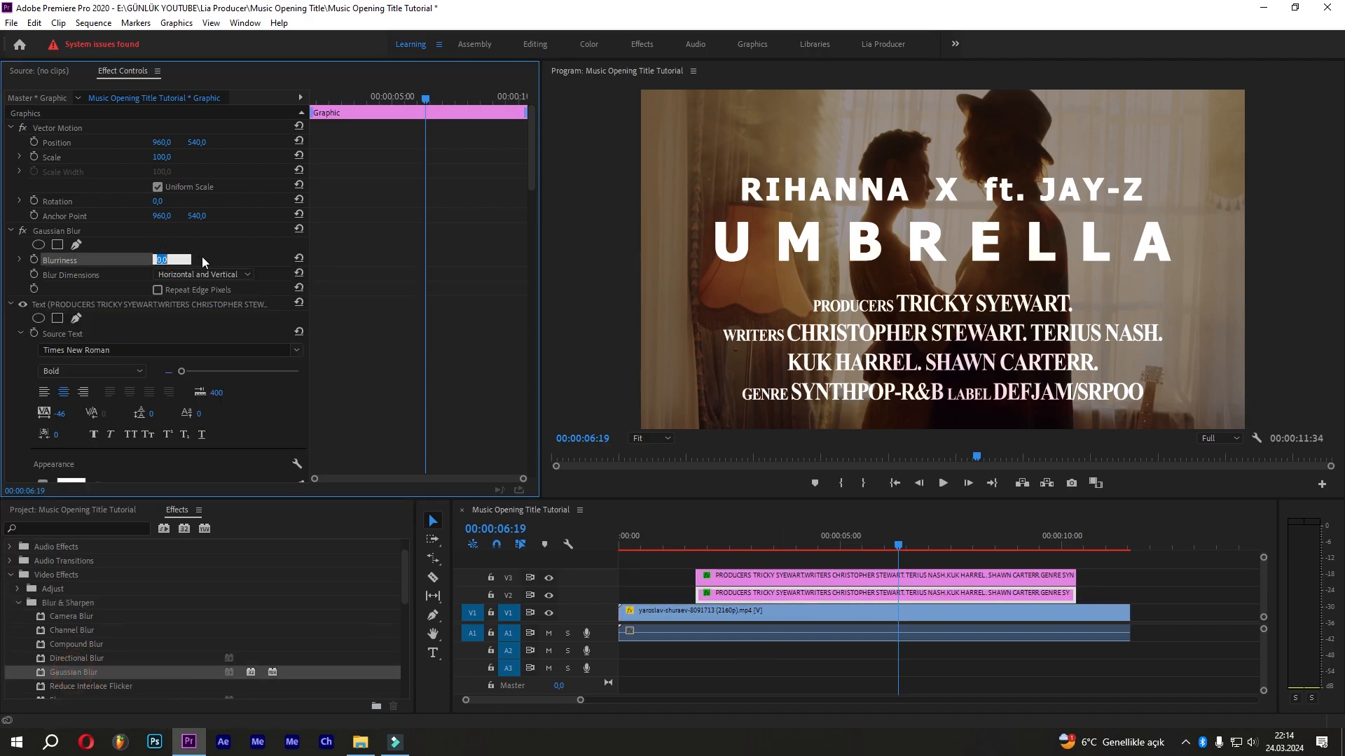
{"action": "type", "text": "50"}
{"action": "key", "text": "Return"}
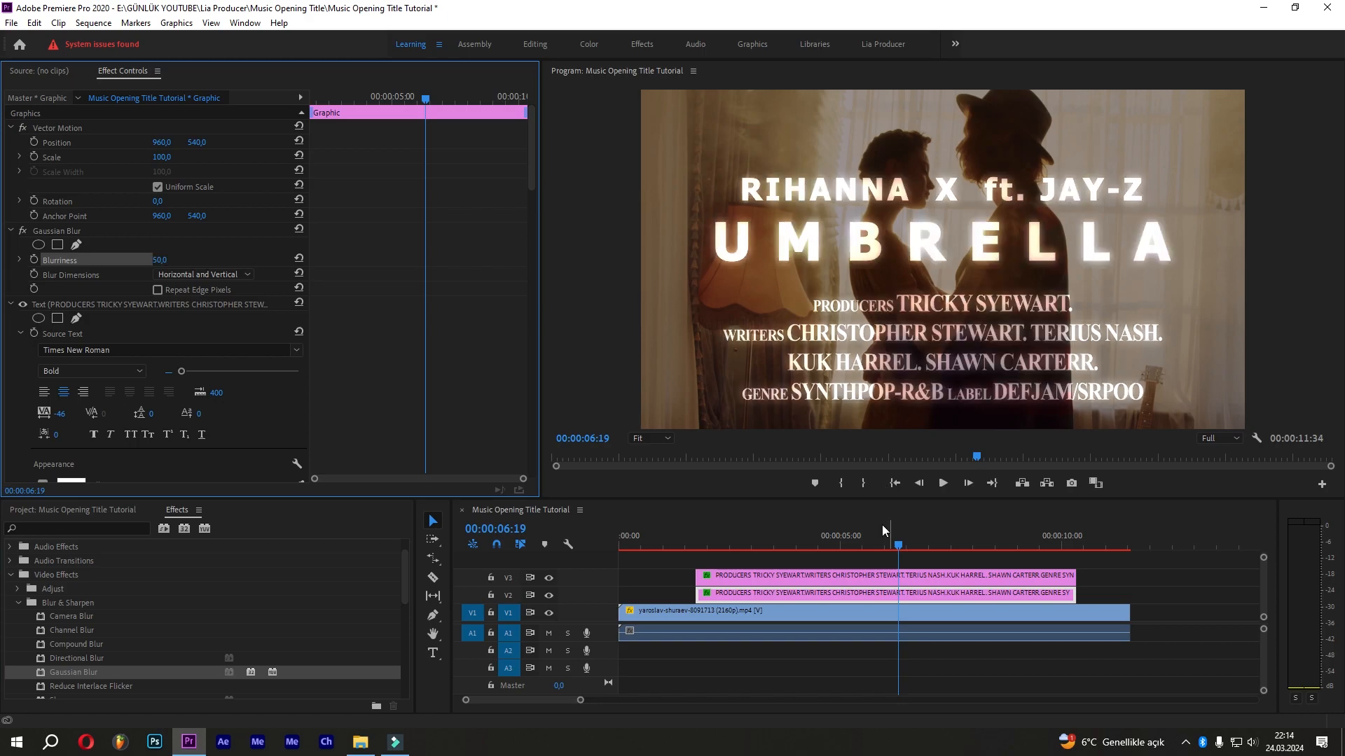
{"action": "left_click", "coordinate": [855, 555]}
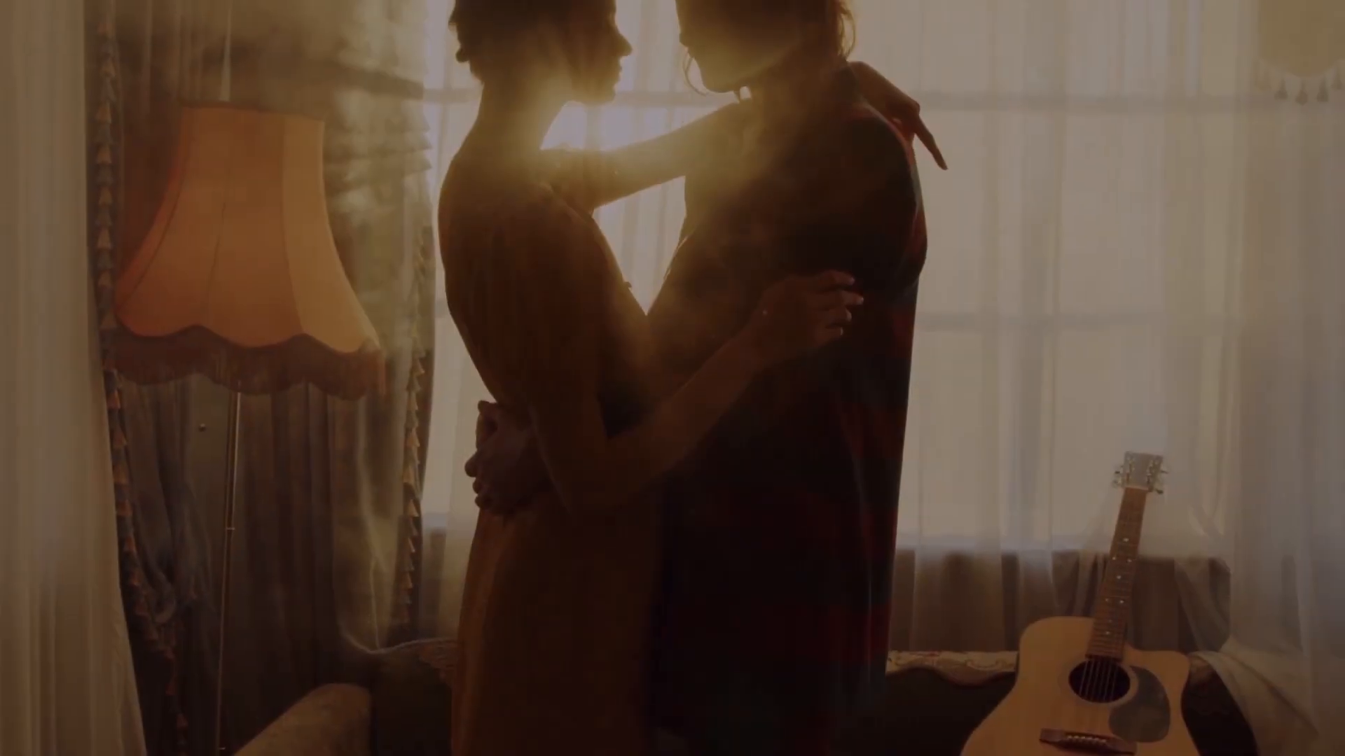